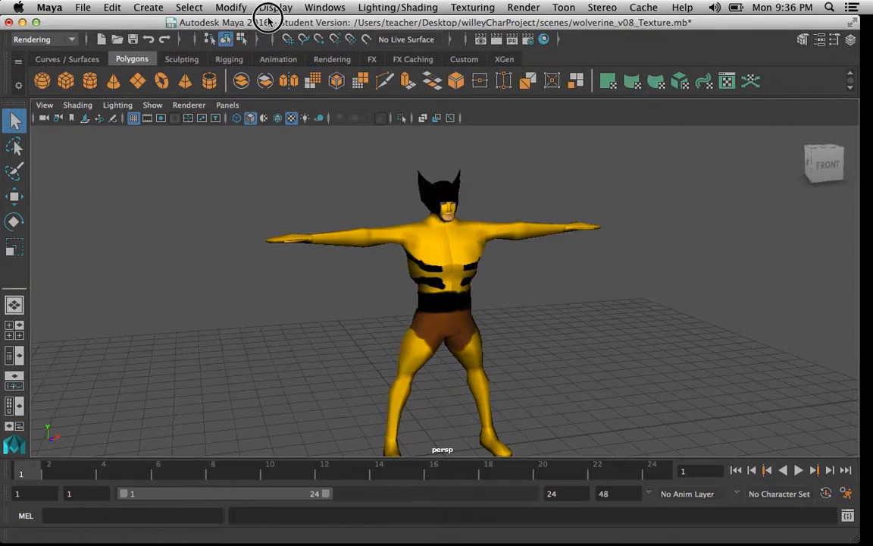
# Switch to the Rigging menu set and show the character smooth-shaded without its textures.
pyautogui.click(72, 41)
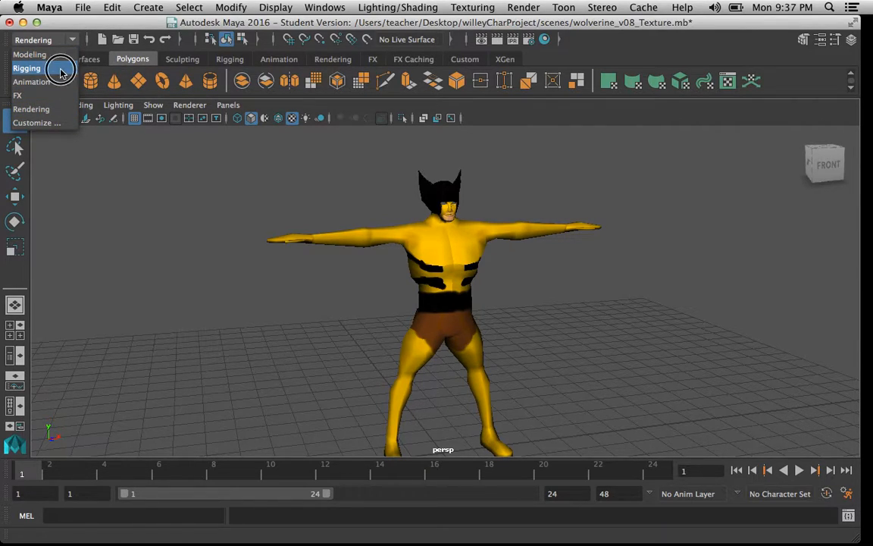
pyautogui.click(60, 71)
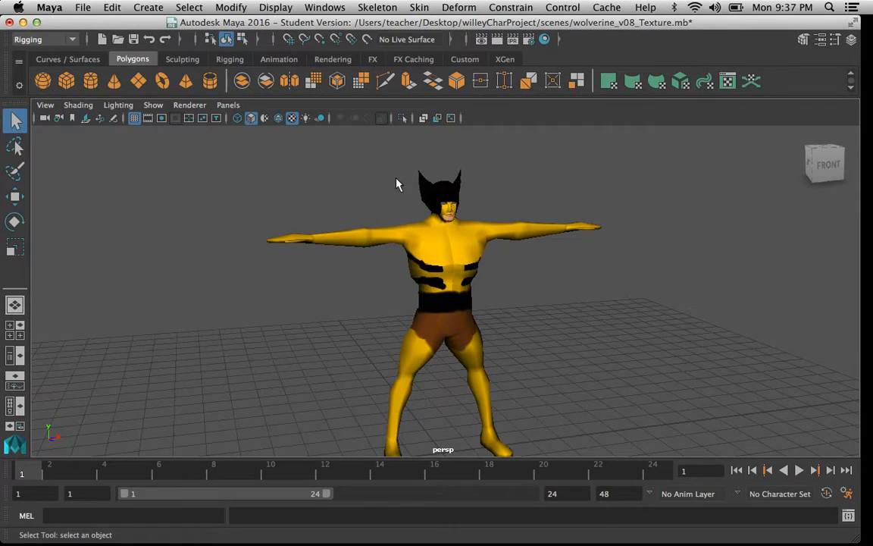
pyautogui.keyDown('alt'); pyautogui.moveTo(424, 237); pyautogui.dragTo(338, 233); pyautogui.keyUp('alt')
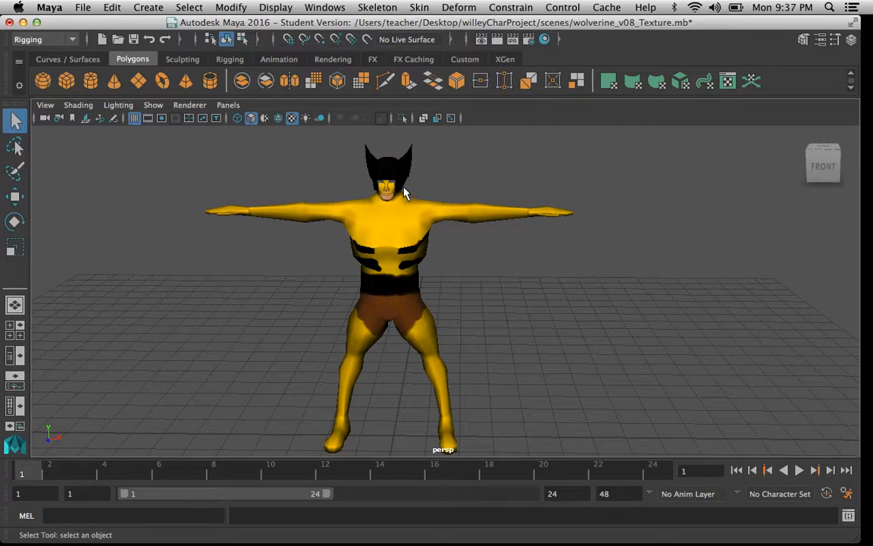
pyautogui.press('5')
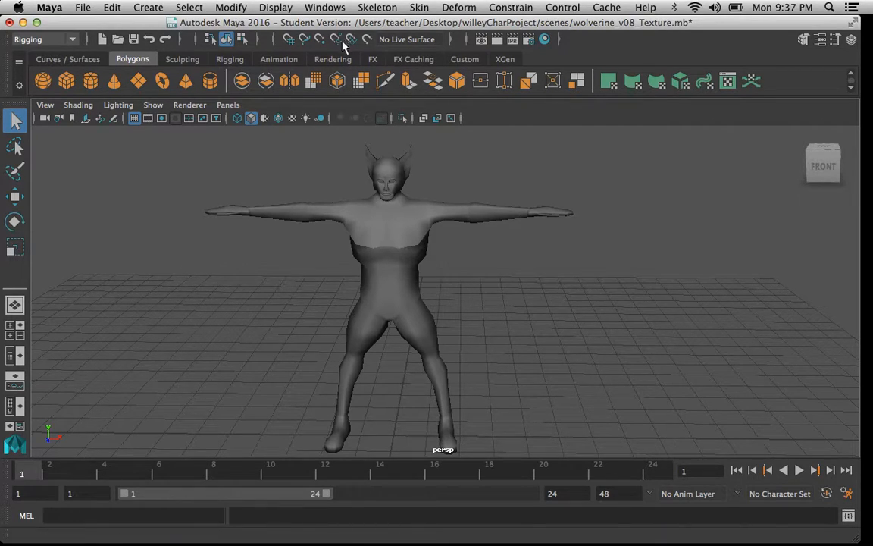
# Open the HumanIK character controls and create a new character skeleton.
pyautogui.click(376, 8)
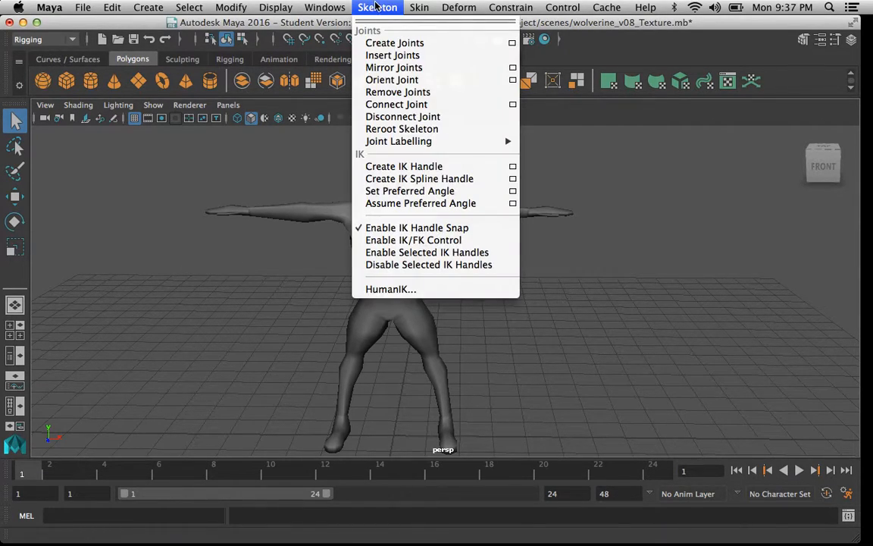
pyautogui.click(377, 6)
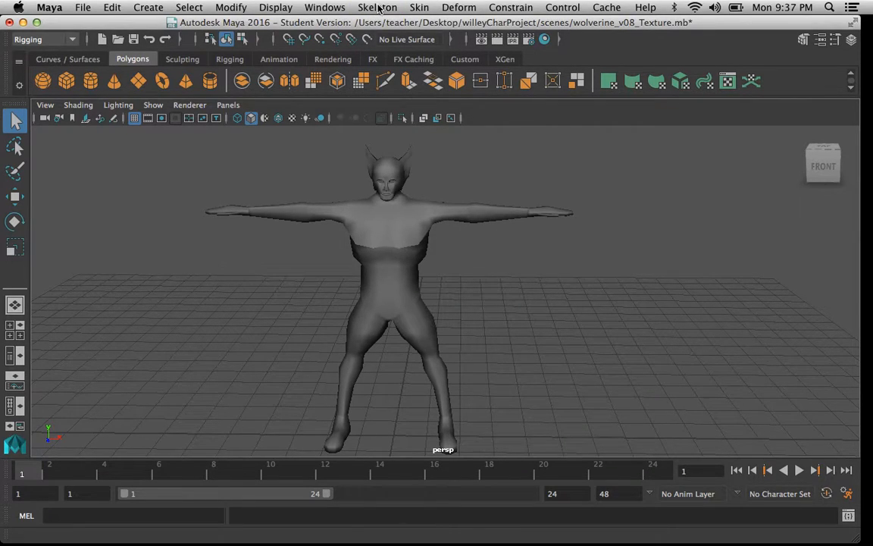
pyautogui.click(379, 7)
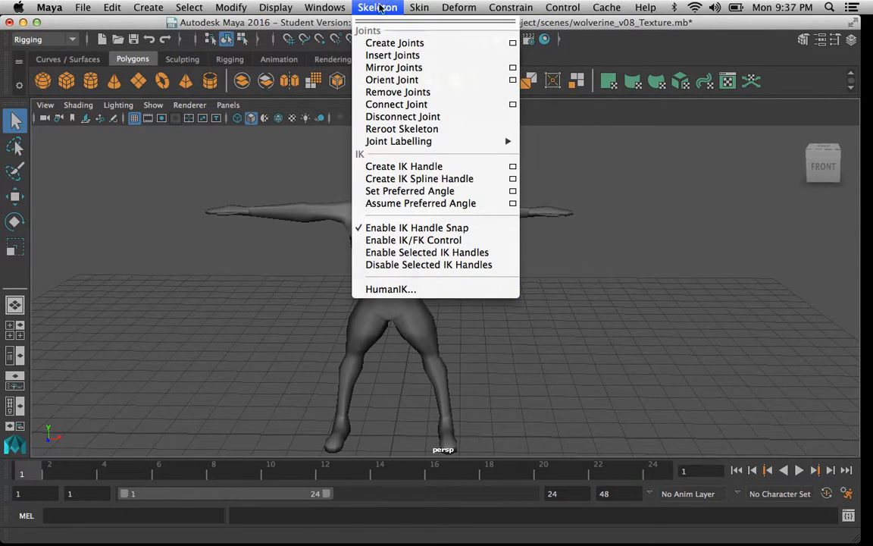
pyautogui.click(386, 290)
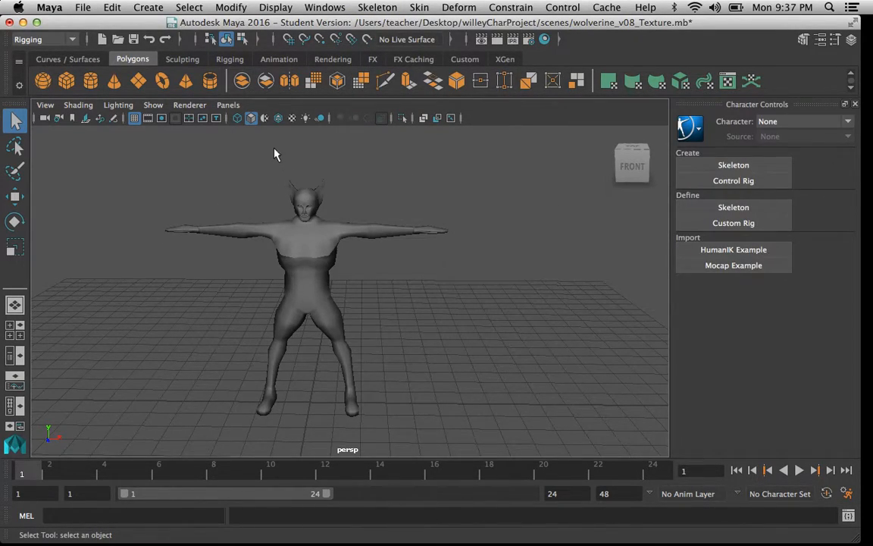
pyautogui.keyDown('alt'); pyautogui.moveTo(324, 199); pyautogui.dragTo(315, 275); pyautogui.keyUp('alt')
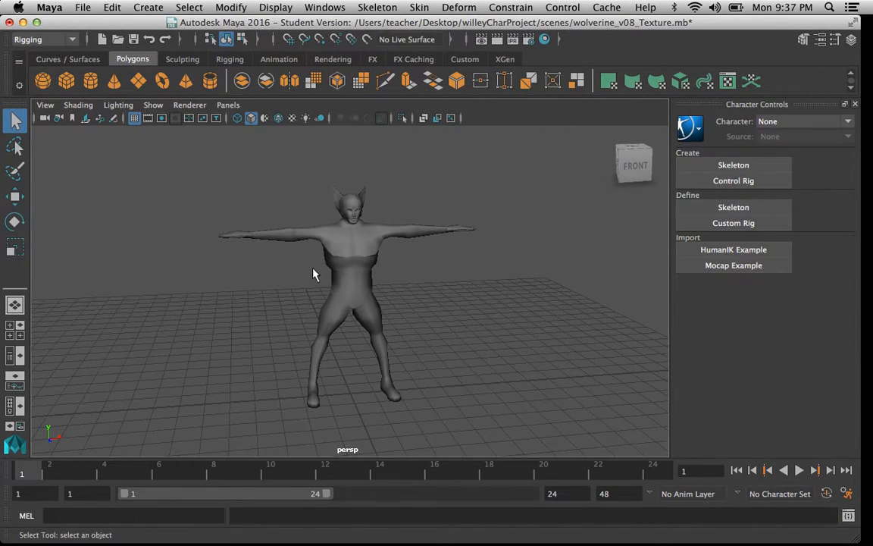
pyautogui.click(726, 166)
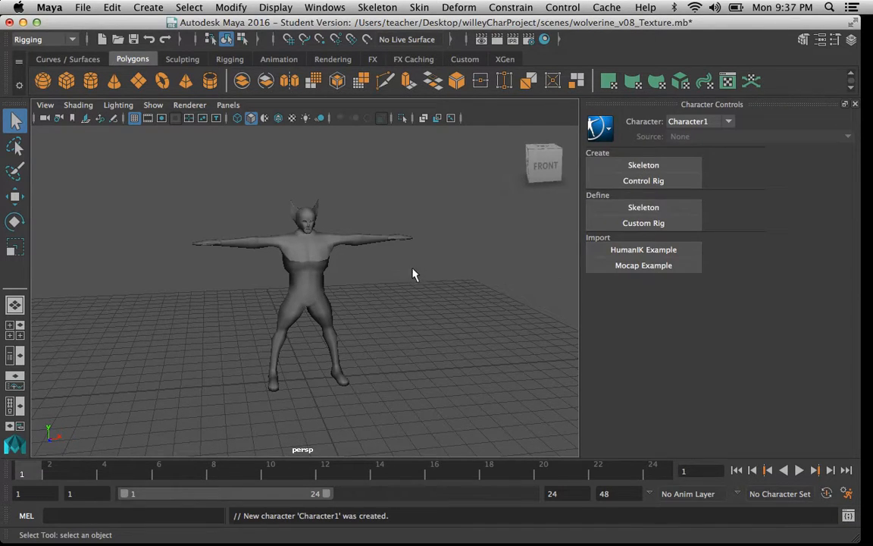
# Examine the whole new skeleton from head to feet and compare its size with the character mesh.
pyautogui.keyDown('alt'); pyautogui.moveTo(444, 230); pyautogui.dragTo(333, 220, button='right'); pyautogui.keyUp('alt')
pyautogui.keyDown('alt'); pyautogui.moveTo(357, 197); pyautogui.dragTo(361, 325, button='middle'); pyautogui.keyUp('alt')
pyautogui.keyDown('alt'); pyautogui.moveTo(365, 288); pyautogui.dragTo(283, 275, button='right'); pyautogui.keyUp('alt')
pyautogui.keyDown('alt'); pyautogui.moveTo(303, 218); pyautogui.dragTo(316, 308, button='middle'); pyautogui.keyUp('alt')
pyautogui.keyDown('alt'); pyautogui.moveTo(319, 307); pyautogui.dragTo(338, 304, button='right'); pyautogui.keyUp('alt')
pyautogui.keyDown('alt'); pyautogui.moveTo(354, 314); pyautogui.dragTo(355, 186, button='middle'); pyautogui.keyUp('alt')
pyautogui.keyDown('alt'); pyautogui.moveTo(360, 216); pyautogui.dragTo(334, 222, button='right'); pyautogui.keyUp('alt')
pyautogui.keyDown('alt'); pyautogui.moveTo(334, 224); pyautogui.dragTo(342, 284, button='middle'); pyautogui.keyUp('alt')
pyautogui.keyDown('alt'); pyautogui.moveTo(353, 288); pyautogui.dragTo(414, 295, button='right'); pyautogui.keyUp('alt')
pyautogui.keyDown('alt'); pyautogui.moveTo(379, 318); pyautogui.dragTo(384, 273, button='middle'); pyautogui.keyUp('alt')
pyautogui.keyDown('alt'); pyautogui.moveTo(394, 303); pyautogui.dragTo(461, 319, button='right'); pyautogui.keyUp('alt')
pyautogui.keyDown('alt'); pyautogui.moveTo(421, 322); pyautogui.dragTo(418, 296, button='middle'); pyautogui.keyUp('alt')
pyautogui.keyDown('alt'); pyautogui.moveTo(413, 295); pyautogui.dragTo(349, 271, button='right'); pyautogui.keyUp('alt')
pyautogui.keyDown('alt'); pyautogui.moveTo(332, 327); pyautogui.dragTo(385, 298); pyautogui.keyUp('alt')
pyautogui.keyDown('alt'); pyautogui.moveTo(385, 298); pyautogui.dragTo(346, 291, button='right'); pyautogui.keyUp('alt')
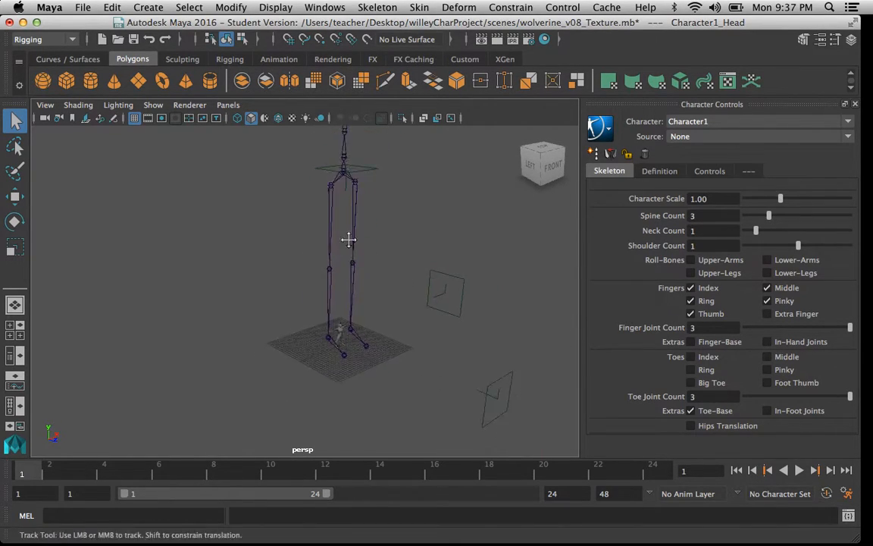
pyautogui.keyDown('alt'); pyautogui.moveTo(349, 239); pyautogui.dragTo(355, 287, button='middle'); pyautogui.keyUp('alt')
pyautogui.keyDown('alt'); pyautogui.moveTo(480, 233); pyautogui.dragTo(392, 266); pyautogui.keyUp('alt')
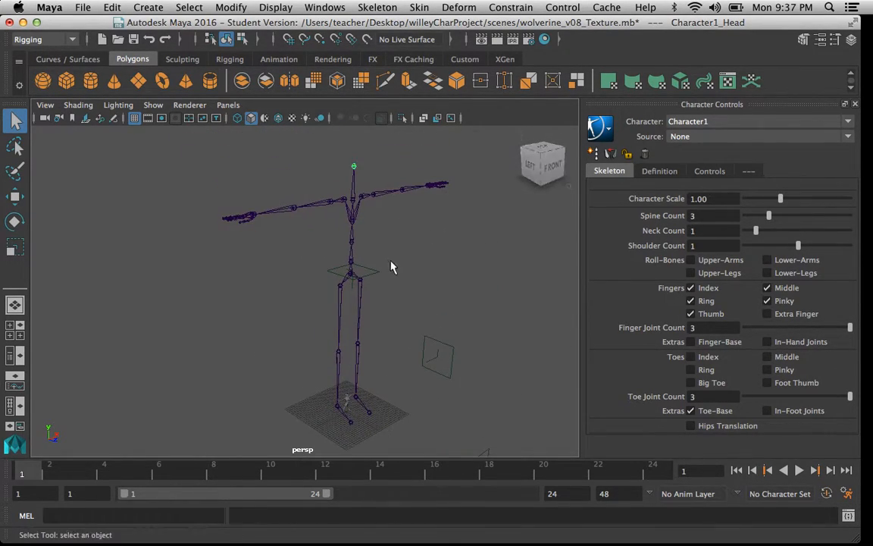
pyautogui.keyDown('alt'); pyautogui.moveTo(343, 247); pyautogui.dragTo(409, 300, button='right'); pyautogui.keyUp('alt')
pyautogui.keyDown('alt'); pyautogui.moveTo(408, 300); pyautogui.dragTo(427, 283, button='middle'); pyautogui.keyUp('alt')
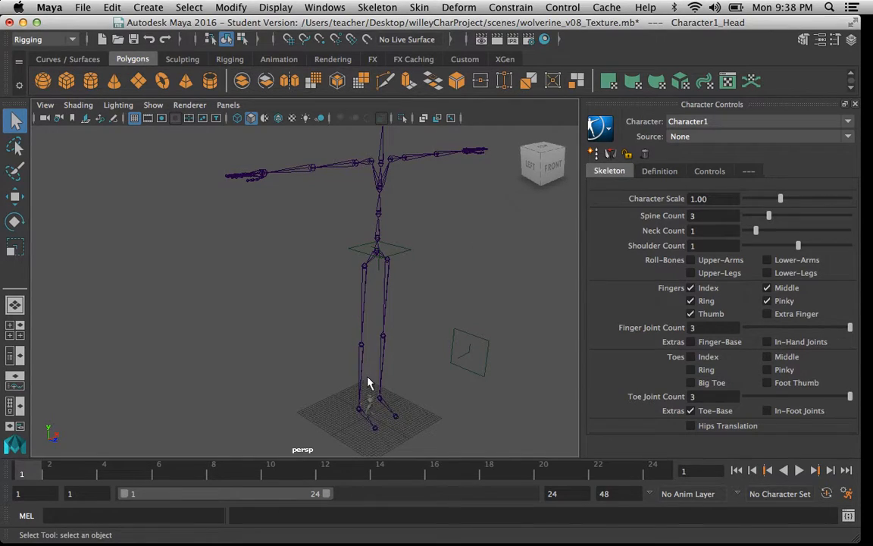
# In the front view, move the character mesh's scale pivot to the floor midway between the feet.
pyautogui.click(370, 398)
pyautogui.press('r')
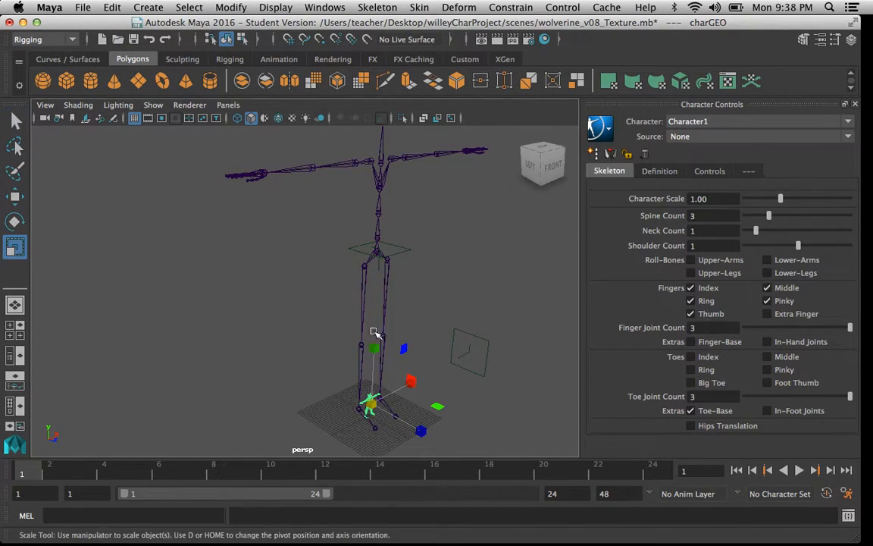
pyautogui.keyDown('alt'); pyautogui.moveTo(368, 369); pyautogui.dragTo(457, 403, button='right'); pyautogui.keyUp('alt')
pyautogui.keyDown('alt'); pyautogui.moveTo(457, 403); pyautogui.dragTo(394, 287, button='middle'); pyautogui.keyUp('alt')
pyautogui.keyDown('alt'); pyautogui.moveTo(394, 286); pyautogui.dragTo(413, 371, button='right'); pyautogui.keyUp('alt')
pyautogui.keyDown('alt'); pyautogui.moveTo(414, 371); pyautogui.dragTo(373, 355); pyautogui.keyUp('alt')
pyautogui.keyDown('alt'); pyautogui.moveTo(393, 409); pyautogui.dragTo(361, 322, button='middle'); pyautogui.keyUp('alt')
pyautogui.keyDown('alt'); pyautogui.moveTo(361, 321); pyautogui.dragTo(389, 344); pyautogui.keyUp('alt')
pyautogui.keyDown('alt'); pyautogui.moveTo(388, 345); pyautogui.dragTo(420, 341, button='right'); pyautogui.keyUp('alt')
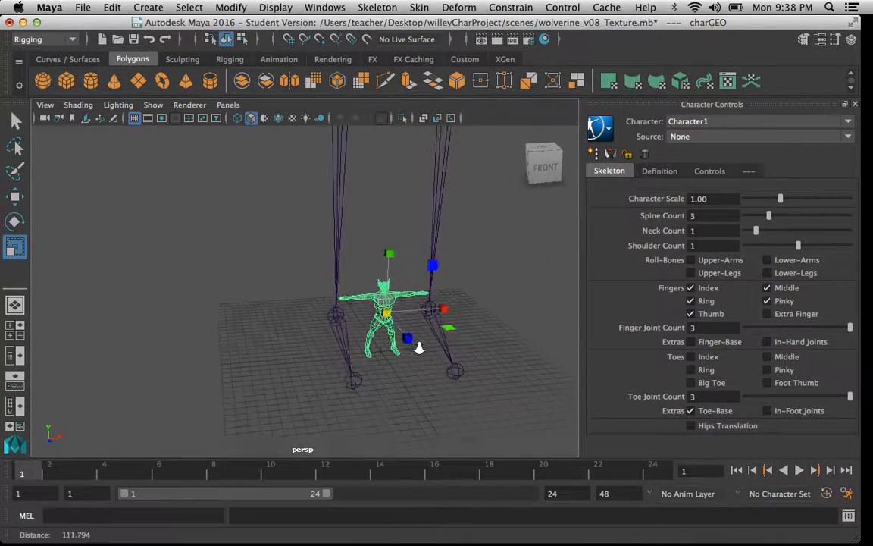
pyautogui.press('space')
pyautogui.keyDown('alt'); pyautogui.moveTo(245, 369); pyautogui.dragTo(228, 382, button='right'); pyautogui.keyUp('alt')
pyautogui.keyDown('alt'); pyautogui.moveTo(228, 383); pyautogui.dragTo(216, 306, button='middle'); pyautogui.keyUp('alt')
pyautogui.keyDown('alt'); pyautogui.moveTo(213, 364); pyautogui.dragTo(195, 383, button='right'); pyautogui.keyUp('alt')
pyautogui.press('space')
pyautogui.keyDown('alt'); pyautogui.moveTo(230, 353); pyautogui.dragTo(273, 296, button='right'); pyautogui.keyUp('alt')
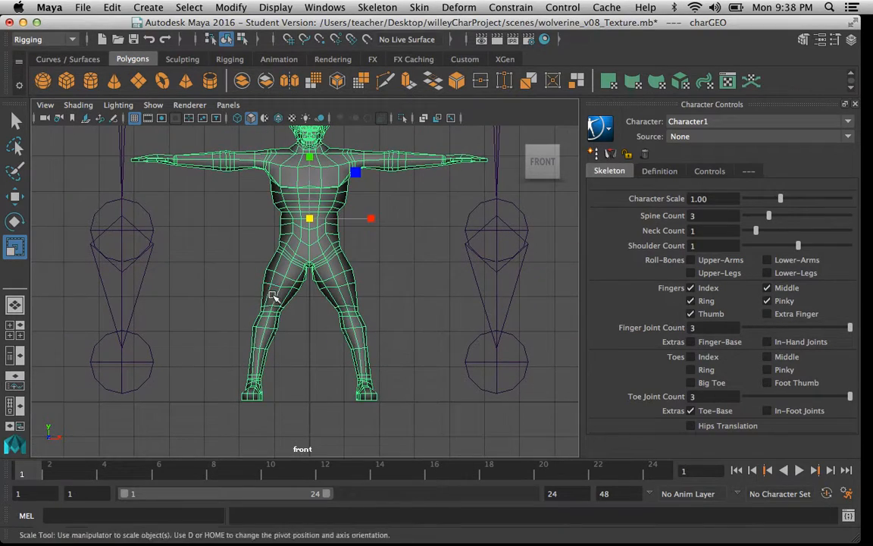
pyautogui.press('d')
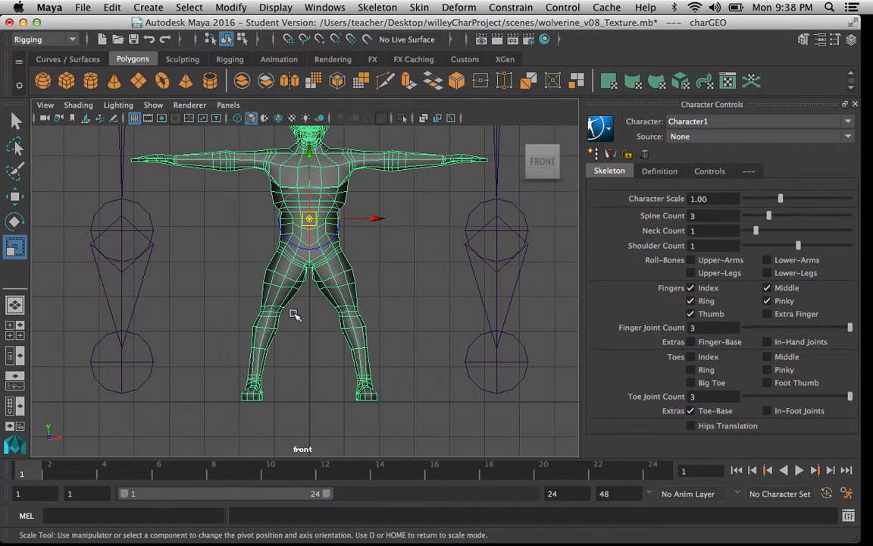
pyautogui.click(312, 400)
pyautogui.press('d')
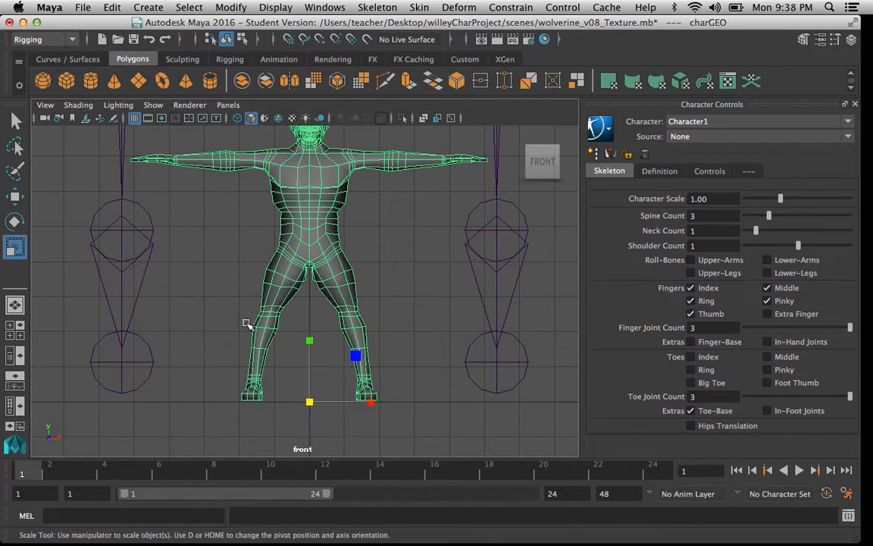
# Scale the character mesh up uniformly from the floor until its body and arms match the skeleton's size.
pyautogui.moveTo(371, 267)
pyautogui.keyDown('alt'); pyautogui.mouseDown(button='right')
pyautogui.moveTo(356, 281)
pyautogui.moveTo(255, 292)
pyautogui.mouseUp(button='right'); pyautogui.keyUp('alt')
pyautogui.keyDown('alt'); pyautogui.moveTo(421, 296); pyautogui.dragTo(288, 269, button='right'); pyautogui.keyUp('alt')
pyautogui.keyDown('alt'); pyautogui.moveTo(415, 256); pyautogui.dragTo(285, 182, button='right'); pyautogui.keyUp('alt')
pyautogui.keyDown('alt'); pyautogui.moveTo(283, 180); pyautogui.dragTo(303, 269, button='middle'); pyautogui.keyUp('alt')
pyautogui.keyDown('alt'); pyautogui.moveTo(303, 268); pyautogui.dragTo(247, 244, button='right'); pyautogui.keyUp('alt')
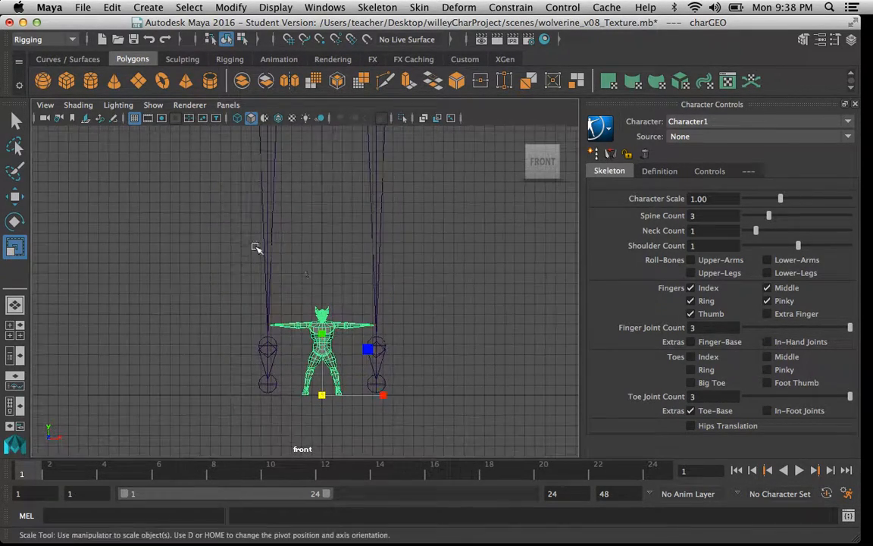
pyautogui.moveTo(322, 395); pyautogui.dragTo(494, 259)
pyautogui.keyDown('alt'); pyautogui.moveTo(503, 269); pyautogui.dragTo(317, 188, button='right'); pyautogui.keyUp('alt')
pyautogui.moveTo(313, 416); pyautogui.dragTo(315, 414)
pyautogui.moveTo(379, 369); pyautogui.dragTo(559, 328)
pyautogui.keyDown('alt'); pyautogui.moveTo(259, 226); pyautogui.dragTo(332, 184, button='right'); pyautogui.keyUp('alt')
pyautogui.keyDown('alt'); pyautogui.moveTo(212, 162); pyautogui.dragTo(227, 229, button='middle'); pyautogui.keyUp('alt')
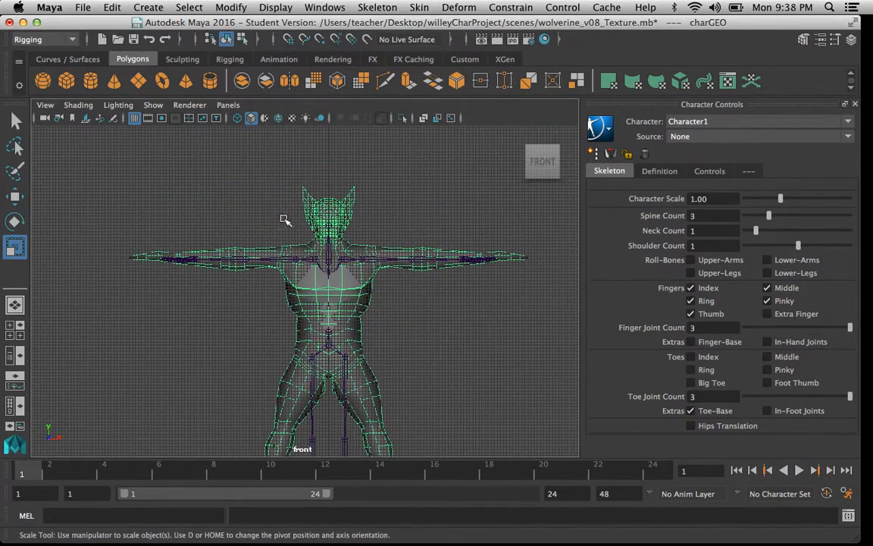
pyautogui.keyDown('alt'); pyautogui.moveTo(336, 283); pyautogui.dragTo(341, 243, button='right'); pyautogui.keyUp('alt')
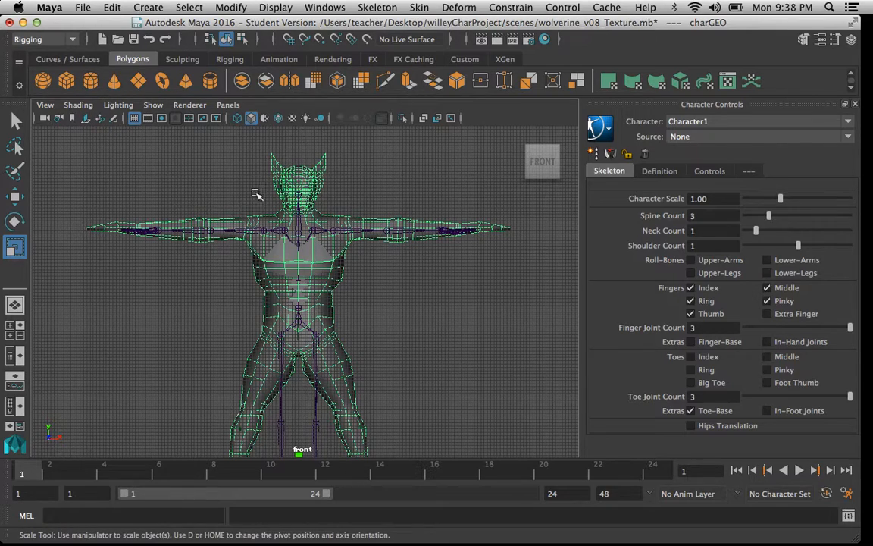
# Turn on X-Ray Joints and Wireframe on Shaded in the front view, and deselect the mesh.
pyautogui.click(78, 106)
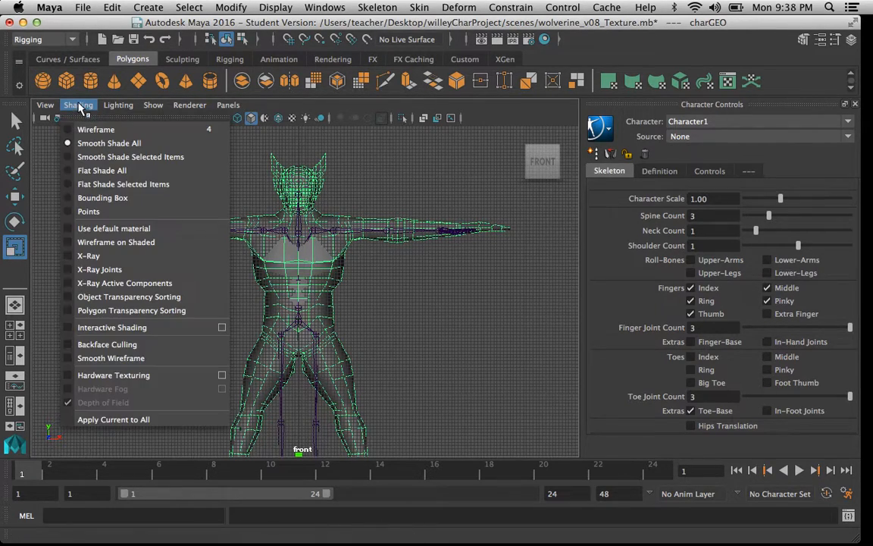
pyautogui.click(105, 269)
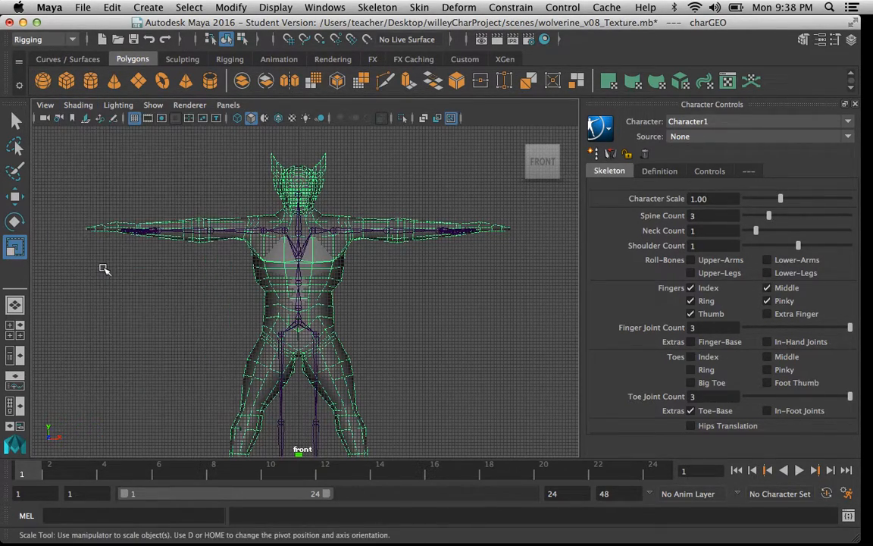
pyautogui.keyDown('alt'); pyautogui.moveTo(116, 247); pyautogui.dragTo(236, 246, button='right'); pyautogui.keyUp('alt')
pyautogui.keyDown('alt'); pyautogui.moveTo(236, 246); pyautogui.dragTo(133, 305, button='middle'); pyautogui.keyUp('alt')
pyautogui.keyDown('alt'); pyautogui.moveTo(134, 304); pyautogui.dragTo(379, 289, button='right'); pyautogui.keyUp('alt')
pyautogui.keyDown('alt'); pyautogui.moveTo(379, 289); pyautogui.dragTo(218, 221, button='middle'); pyautogui.keyUp('alt')
pyautogui.click(236, 187)
pyautogui.click(207, 217)
pyautogui.click(88, 111)
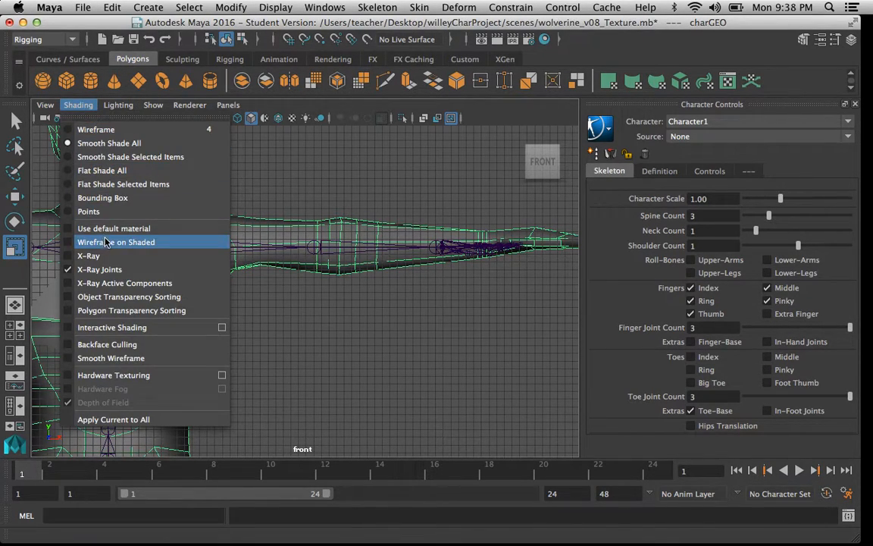
pyautogui.click(140, 222)
pyautogui.click(258, 192)
# Hide the grid in the front view with the character's upper body and skeleton framed.
pyautogui.keyDown('alt'); pyautogui.moveTo(350, 206); pyautogui.dragTo(212, 187, button='right'); pyautogui.keyUp('alt')
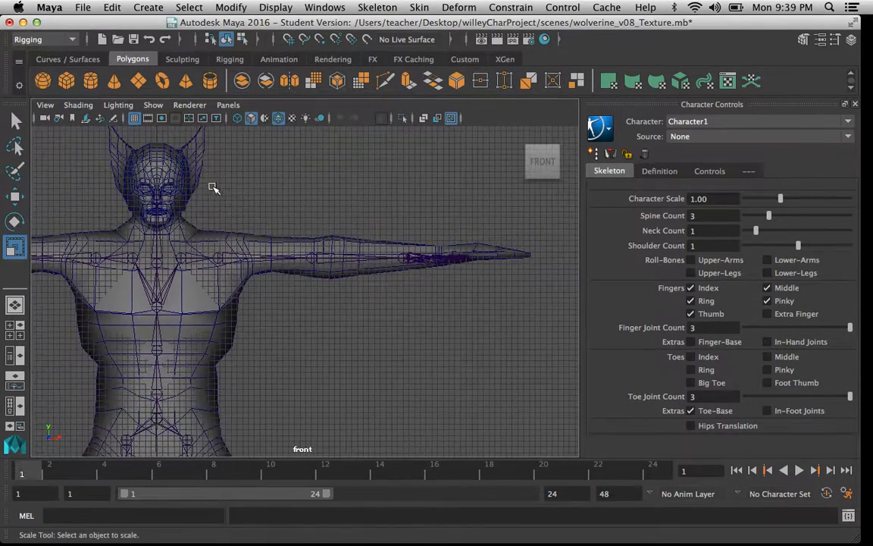
pyautogui.keyDown('alt'); pyautogui.moveTo(314, 259); pyautogui.dragTo(372, 228, button='middle'); pyautogui.keyUp('alt')
pyautogui.keyDown('alt'); pyautogui.moveTo(372, 228); pyautogui.dragTo(295, 260, button='right'); pyautogui.keyUp('alt')
pyautogui.keyDown('alt'); pyautogui.moveTo(295, 261); pyautogui.dragTo(291, 210, button='middle'); pyautogui.keyUp('alt')
pyautogui.keyDown('alt'); pyautogui.moveTo(291, 210); pyautogui.dragTo(229, 140, button='right'); pyautogui.keyUp('alt')
pyautogui.keyDown('alt'); pyautogui.moveTo(229, 140); pyautogui.dragTo(256, 177, button='middle'); pyautogui.keyUp('alt')
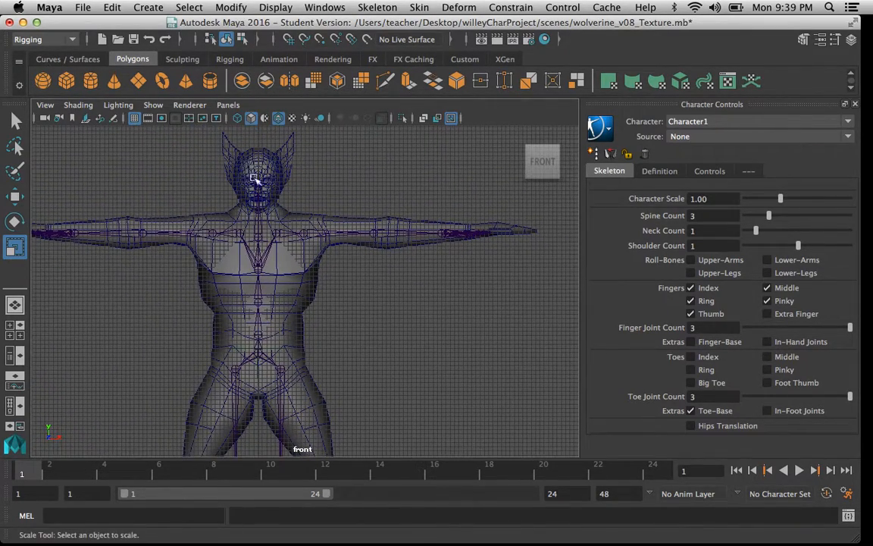
pyautogui.click(134, 119)
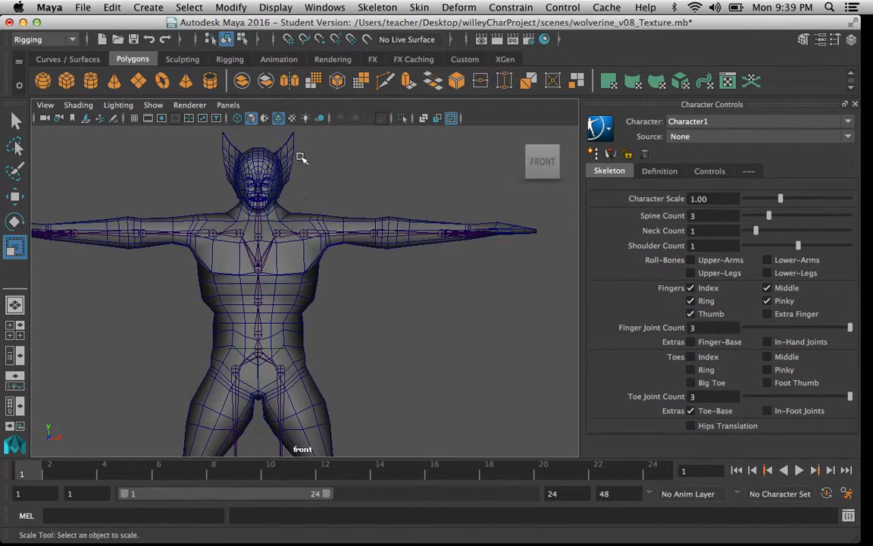
# Check how the skeleton lines up with the character mesh in the perspective and side views.
pyautogui.press('space')
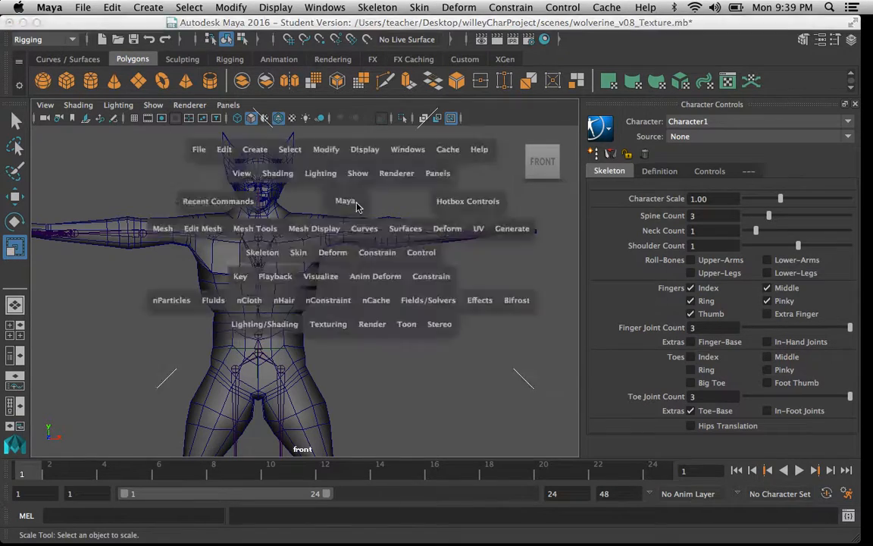
pyautogui.keyDown('alt'); pyautogui.moveTo(351, 183); pyautogui.dragTo(307, 143, button='right'); pyautogui.keyUp('alt')
pyautogui.keyDown('alt'); pyautogui.moveTo(368, 162); pyautogui.dragTo(313, 213, button='middle'); pyautogui.keyUp('alt')
pyautogui.keyDown('alt'); pyautogui.moveTo(315, 215); pyautogui.dragTo(390, 160, button='right'); pyautogui.keyUp('alt')
pyautogui.keyDown('alt'); pyautogui.moveTo(390, 160); pyautogui.dragTo(380, 204, button='middle'); pyautogui.keyUp('alt')
pyautogui.keyDown('alt'); pyautogui.moveTo(379, 204); pyautogui.dragTo(398, 218, button='right'); pyautogui.keyUp('alt')
pyautogui.keyDown('alt'); pyautogui.moveTo(398, 219); pyautogui.dragTo(413, 197); pyautogui.keyUp('alt')
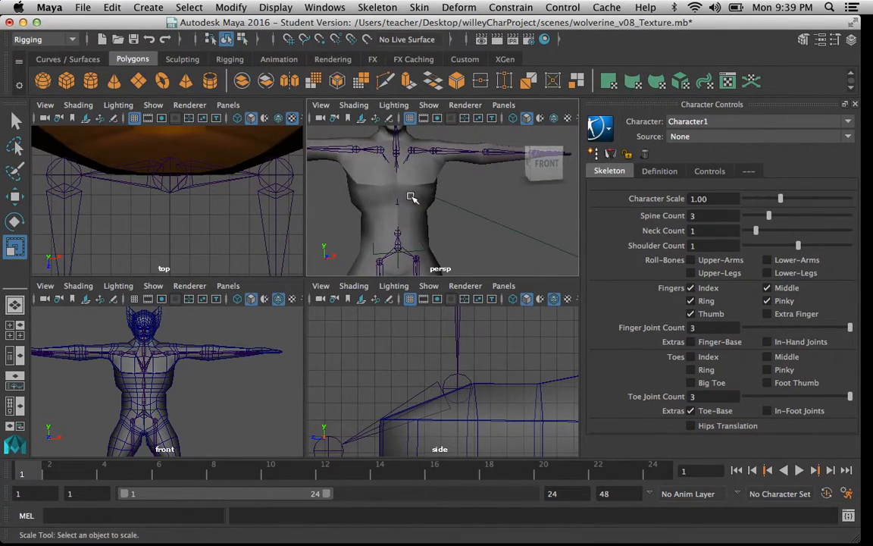
pyautogui.press('space')
pyautogui.keyDown('alt'); pyautogui.moveTo(436, 194); pyautogui.dragTo(269, 299, button='right'); pyautogui.keyUp('alt')
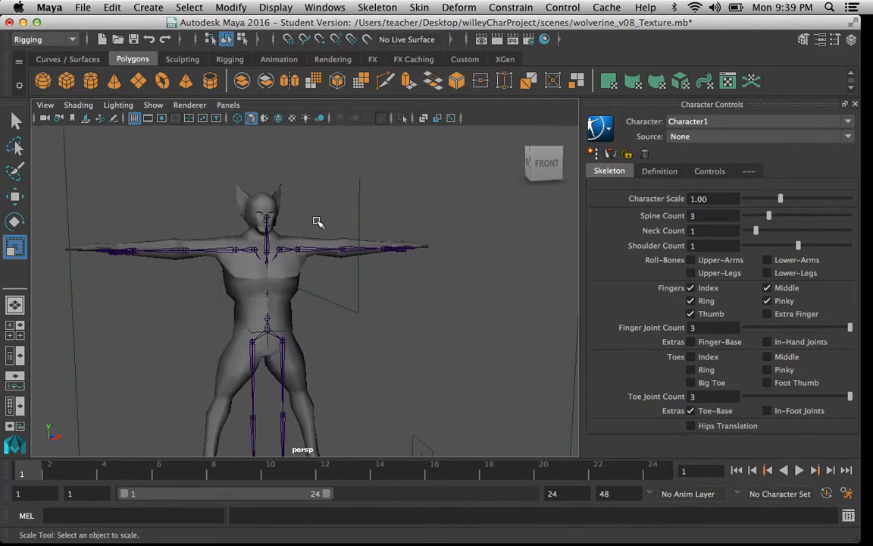
pyautogui.press('space')
pyautogui.keyDown('alt'); pyautogui.moveTo(414, 336); pyautogui.dragTo(376, 335, button='right'); pyautogui.keyUp('alt')
pyautogui.keyDown('alt'); pyautogui.moveTo(480, 326); pyautogui.dragTo(443, 359, button='middle'); pyautogui.keyUp('alt')
pyautogui.keyDown('alt'); pyautogui.moveTo(510, 343); pyautogui.dragTo(421, 336, button='right'); pyautogui.keyUp('alt')
pyautogui.keyDown('alt'); pyautogui.moveTo(421, 336); pyautogui.dragTo(417, 418, button='middle'); pyautogui.keyUp('alt')
pyautogui.keyDown('alt'); pyautogui.moveTo(484, 376); pyautogui.dragTo(403, 339, button='right'); pyautogui.keyUp('alt')
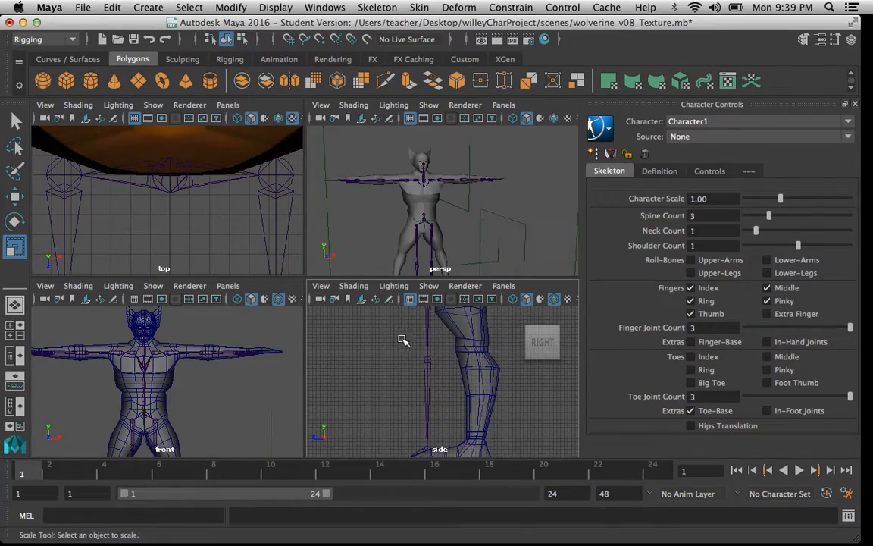
pyautogui.press('space')
pyautogui.keyDown('alt'); pyautogui.moveTo(466, 280); pyautogui.dragTo(273, 232, button='right'); pyautogui.keyUp('alt')
pyautogui.keyDown('alt'); pyautogui.moveTo(445, 292); pyautogui.dragTo(173, 229, button='right'); pyautogui.keyUp('alt')
pyautogui.keyDown('alt'); pyautogui.moveTo(321, 250); pyautogui.dragTo(313, 299, button='middle'); pyautogui.keyUp('alt')
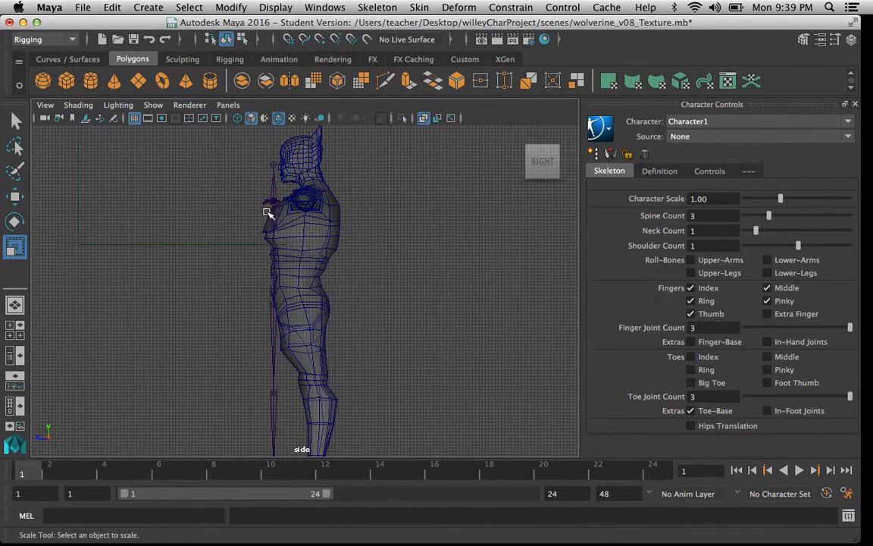
# Move the character mesh about 16.5 cm along Z in the side view so the skeleton sits inside the body.
pyautogui.click(308, 246)
pyautogui.press('w')
pyautogui.keyDown('alt'); pyautogui.moveTo(354, 352); pyautogui.dragTo(357, 236, button='middle'); pyautogui.keyUp('alt')
pyautogui.keyDown('alt'); pyautogui.moveTo(357, 236); pyautogui.dragTo(322, 250, button='right'); pyautogui.keyUp('alt')
pyautogui.keyDown('alt'); pyautogui.moveTo(322, 250); pyautogui.dragTo(332, 326, button='middle'); pyautogui.keyUp('alt')
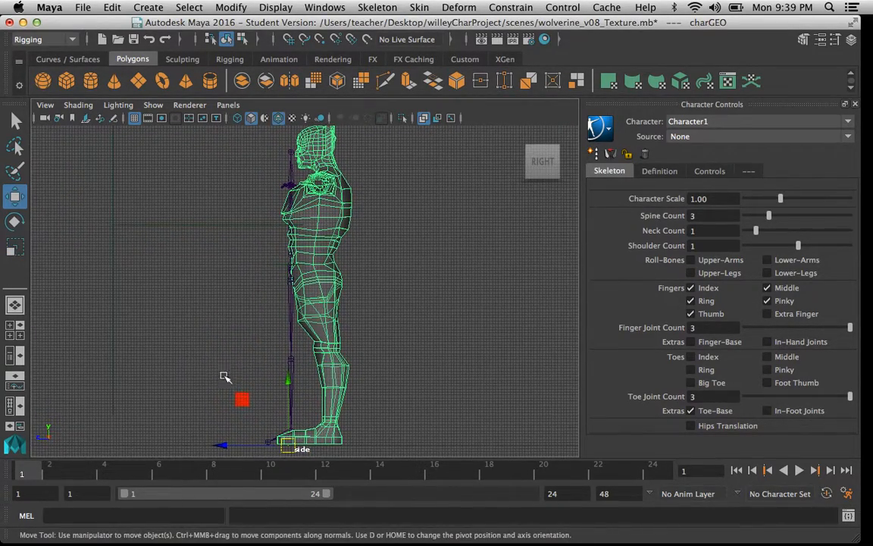
pyautogui.moveTo(226, 443); pyautogui.dragTo(201, 397)
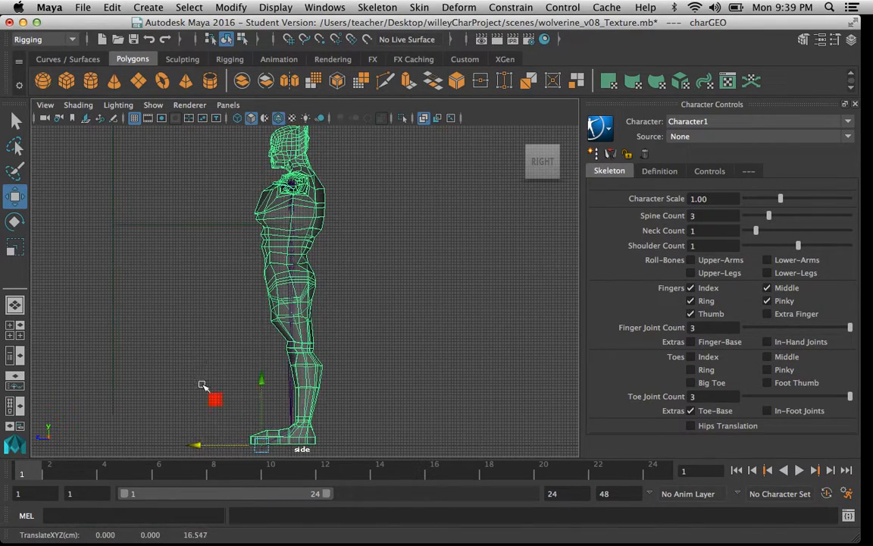
pyautogui.press('space')
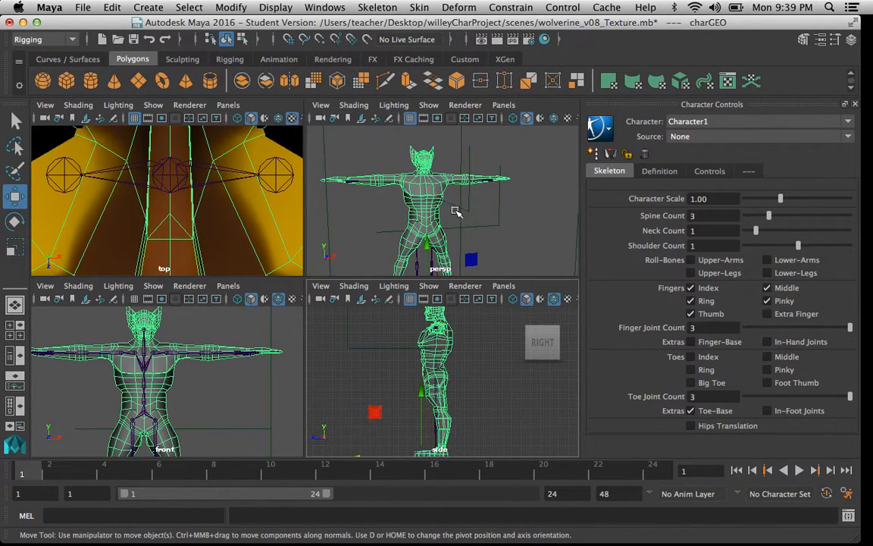
# Maximize the front view and examine how the spine and left arm joints line up with the character mesh.
pyautogui.press('space')
pyautogui.scroll(-3, 298, 244)
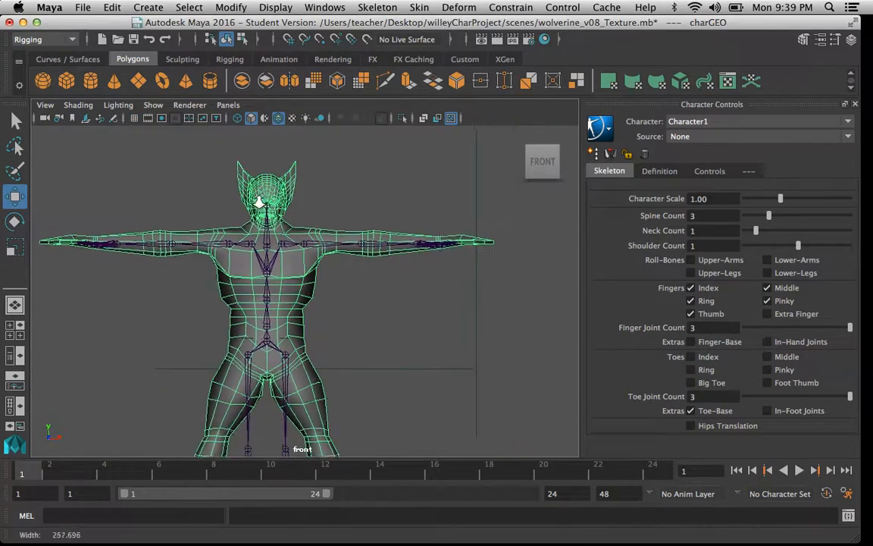
pyautogui.keyDown('alt'); pyautogui.moveTo(298, 245); pyautogui.dragTo(390, 257, button='right'); pyautogui.keyUp('alt')
pyautogui.keyDown('alt'); pyautogui.moveTo(176, 241); pyautogui.dragTo(293, 273, button='middle'); pyautogui.keyUp('alt')
pyautogui.keyDown('alt'); pyautogui.moveTo(293, 273); pyautogui.dragTo(263, 247, button='right'); pyautogui.keyUp('alt')
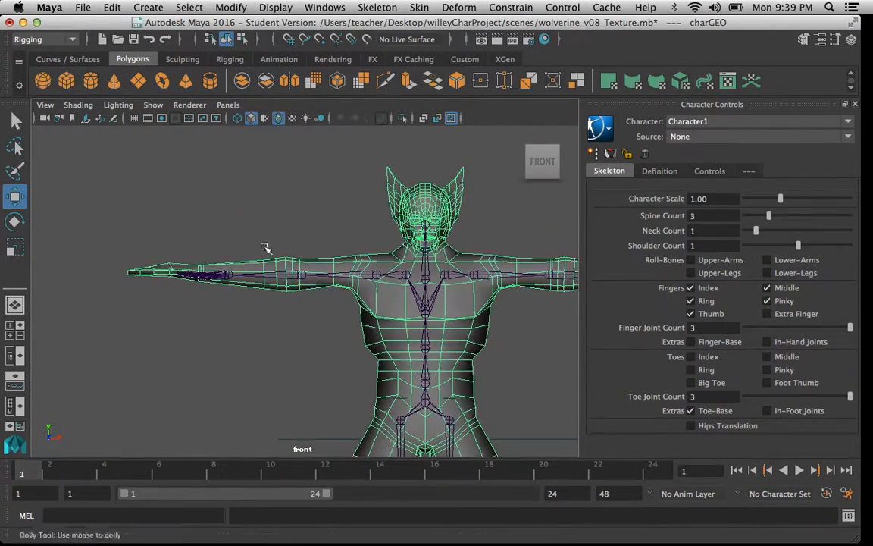
pyautogui.keyDown('alt'); pyautogui.moveTo(412, 273); pyautogui.dragTo(249, 213, button='middle'); pyautogui.keyUp('alt')
pyautogui.keyDown('alt'); pyautogui.moveTo(307, 275); pyautogui.dragTo(351, 255, button='middle'); pyautogui.keyUp('alt')
pyautogui.keyDown('alt'); pyautogui.moveTo(351, 256); pyautogui.dragTo(420, 263, button='right'); pyautogui.keyUp('alt')
pyautogui.keyDown('alt'); pyautogui.moveTo(326, 210); pyautogui.dragTo(357, 340, button='middle'); pyautogui.keyUp('alt')
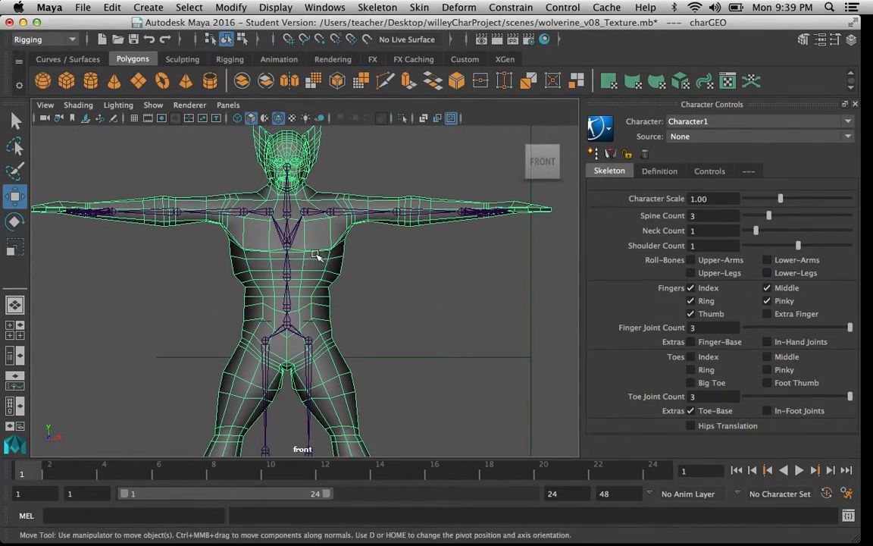
pyautogui.keyDown('alt'); pyautogui.moveTo(319, 255); pyautogui.dragTo(398, 249, button='right'); pyautogui.keyUp('alt')
pyautogui.keyDown('alt'); pyautogui.moveTo(377, 220); pyautogui.dragTo(333, 281, button='middle'); pyautogui.keyUp('alt')
pyautogui.keyDown('alt'); pyautogui.moveTo(333, 281); pyautogui.dragTo(444, 291, button='right'); pyautogui.keyUp('alt')
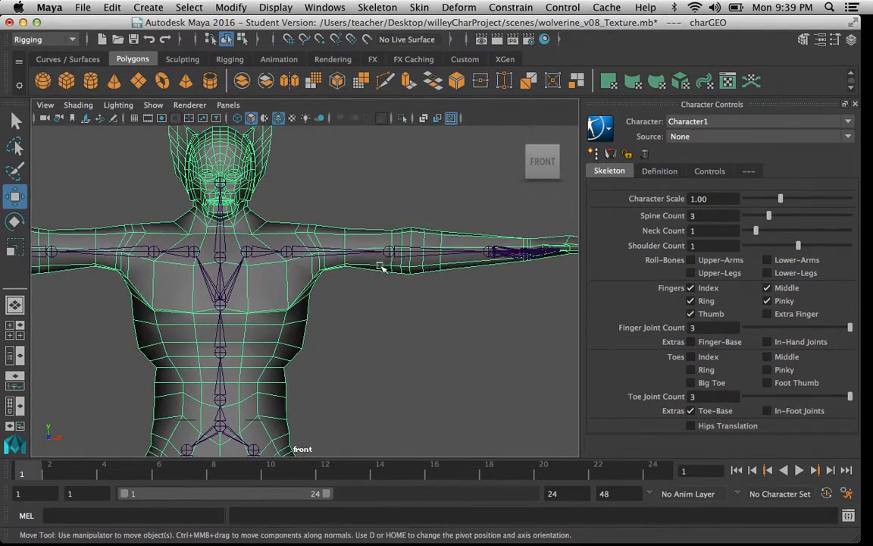
pyautogui.keyDown('alt'); pyautogui.moveTo(377, 264); pyautogui.dragTo(306, 281, button='middle'); pyautogui.keyUp('alt')
pyautogui.keyDown('alt'); pyautogui.moveTo(309, 283); pyautogui.dragTo(401, 310, button='right'); pyautogui.keyUp('alt')
pyautogui.keyDown('alt'); pyautogui.moveTo(354, 300); pyautogui.dragTo(289, 307, button='middle'); pyautogui.keyUp('alt')
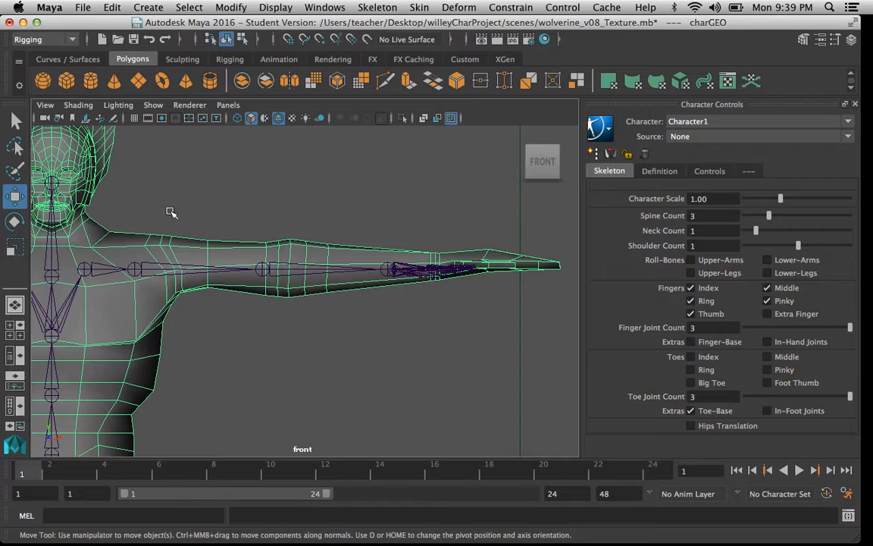
# Deselect the character mesh and expand the collapsed selection mask options in the status line.
pyautogui.click(193, 188)
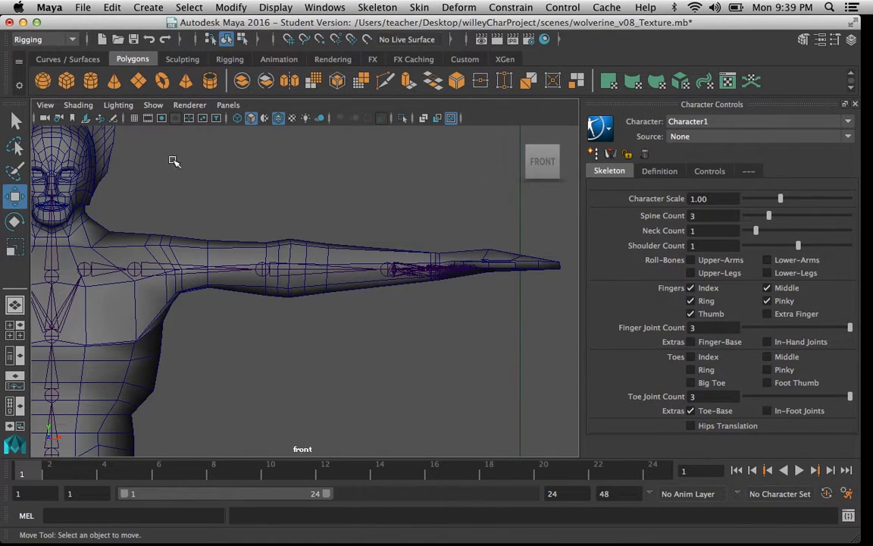
pyautogui.click(180, 43)
pyautogui.click(182, 41)
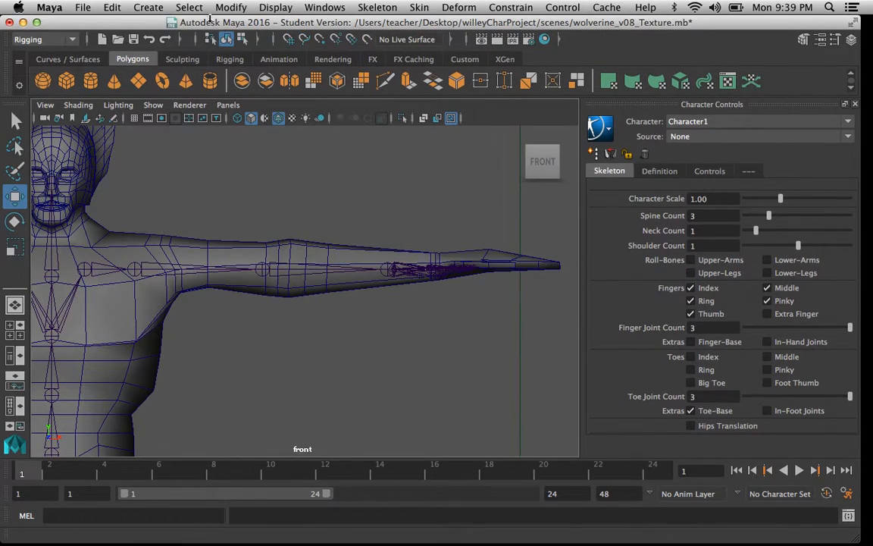
pyautogui.click(259, 41)
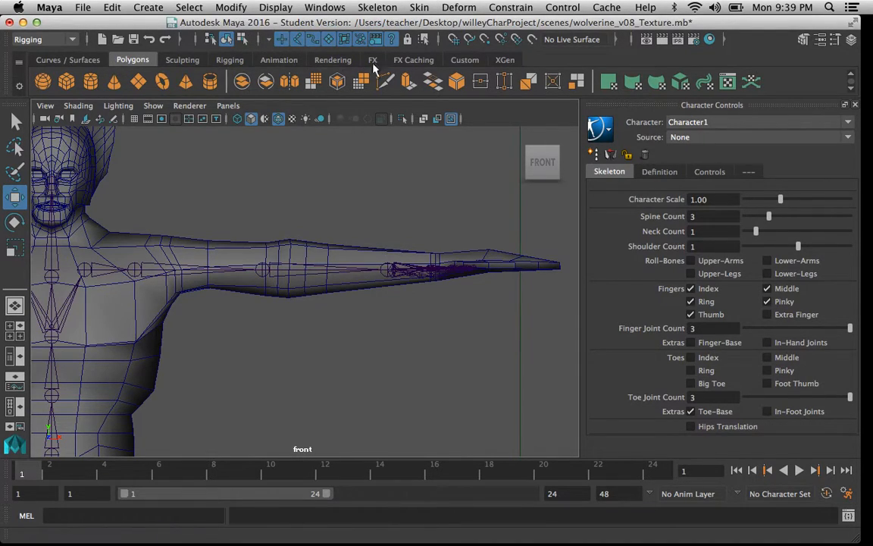
pyautogui.click(267, 40)
pyautogui.click(258, 41)
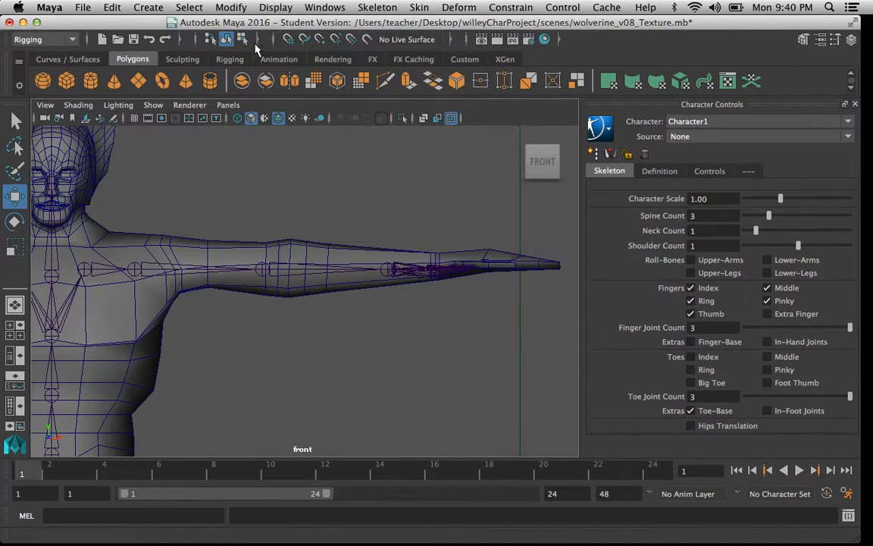
pyautogui.click(258, 42)
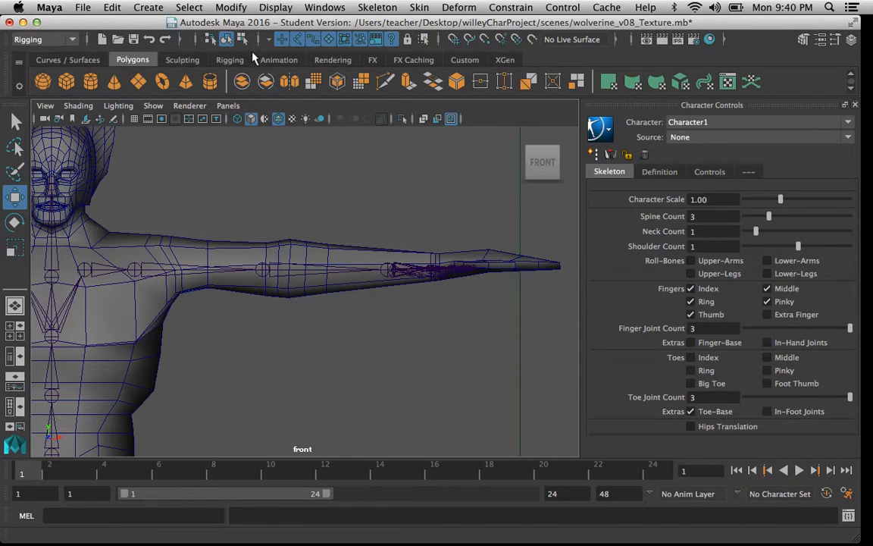
# Turn all object types off in the selection mask, enable joints only, and test it on the left arm and shoulder joints.
pyautogui.click(269, 41)
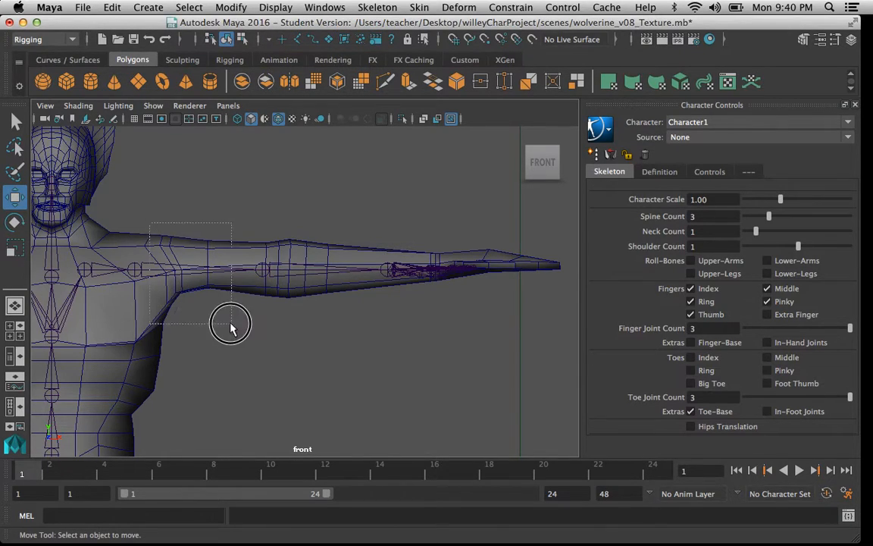
pyautogui.click(250, 269)
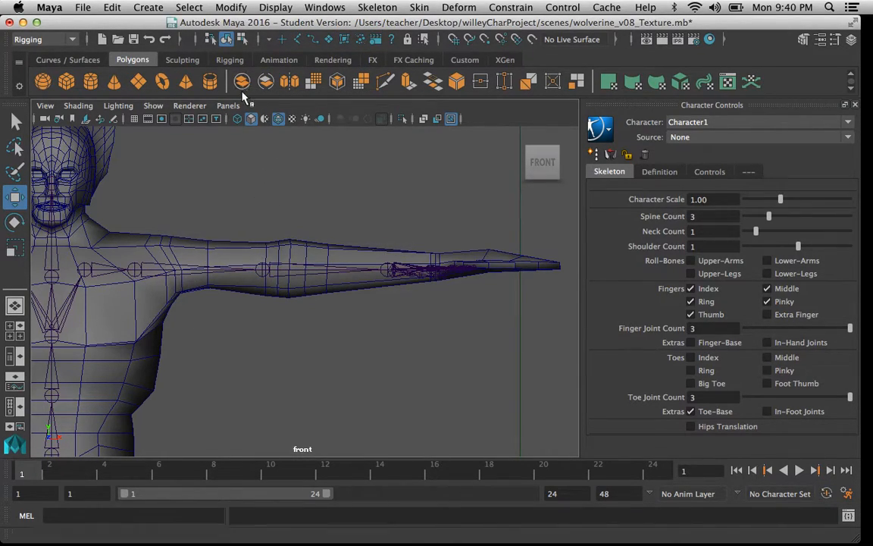
pyautogui.click(298, 40)
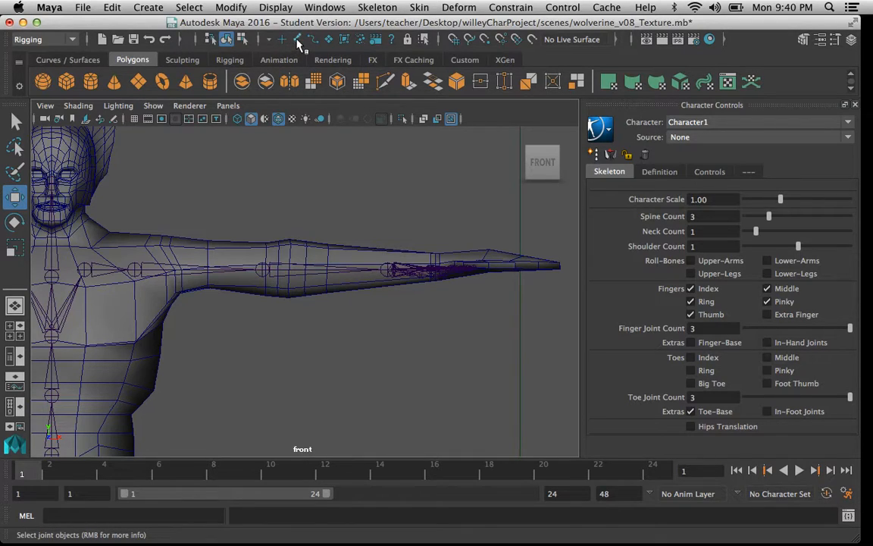
pyautogui.click(136, 265)
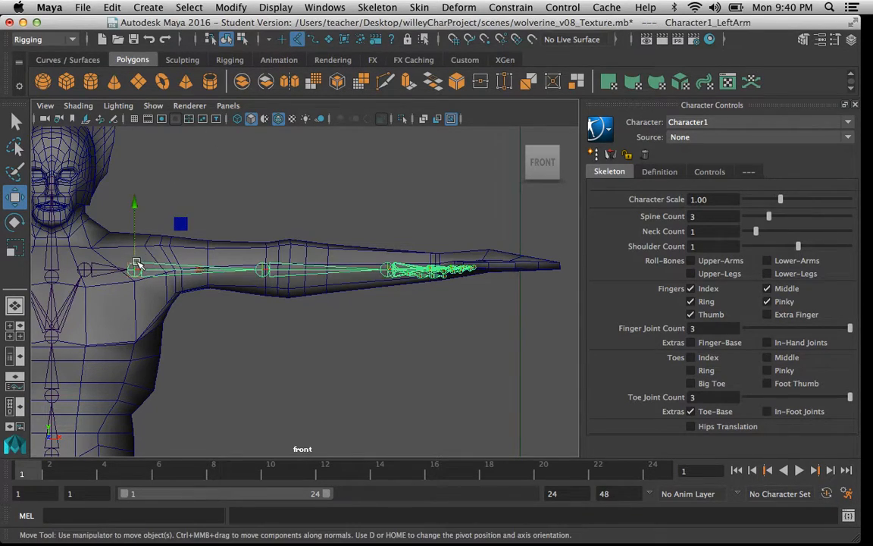
pyautogui.click(202, 180)
pyautogui.click(87, 265)
pyautogui.click(178, 159)
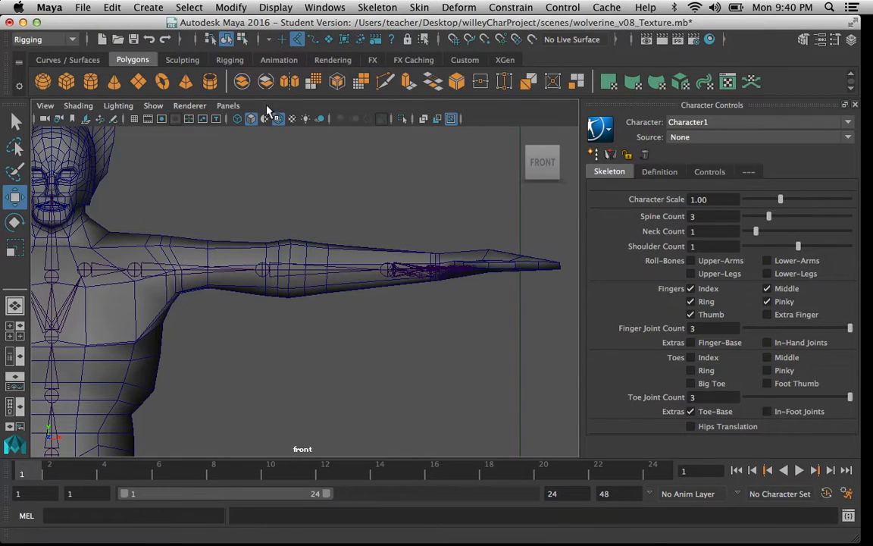
# Examine the left shoulder and arm joints against the mesh's shoulder and elbow edge loops in the front view.
pyautogui.keyDown('alt'); pyautogui.moveTo(340, 302); pyautogui.dragTo(208, 266, button='right'); pyautogui.keyUp('alt')
pyautogui.keyDown('alt'); pyautogui.moveTo(209, 267); pyautogui.dragTo(355, 284, button='middle'); pyautogui.keyUp('alt')
pyautogui.keyDown('alt'); pyautogui.moveTo(355, 284); pyautogui.dragTo(288, 294, button='right'); pyautogui.keyUp('alt')
pyautogui.keyDown('alt'); pyautogui.moveTo(288, 294); pyautogui.dragTo(266, 247, button='middle'); pyautogui.keyUp('alt')
pyautogui.keyDown('alt'); pyautogui.moveTo(266, 247); pyautogui.dragTo(245, 228, button='right'); pyautogui.keyUp('alt')
pyautogui.keyDown('alt'); pyautogui.moveTo(270, 262); pyautogui.dragTo(290, 271, button='middle'); pyautogui.keyUp('alt')
pyautogui.keyDown('alt'); pyautogui.moveTo(291, 270); pyautogui.dragTo(351, 230, button='right'); pyautogui.keyUp('alt')
pyautogui.keyDown('alt'); pyautogui.moveTo(292, 209); pyautogui.dragTo(239, 244, button='middle'); pyautogui.keyUp('alt')
pyautogui.keyDown('alt'); pyautogui.moveTo(239, 243); pyautogui.dragTo(277, 282, button='right'); pyautogui.keyUp('alt')
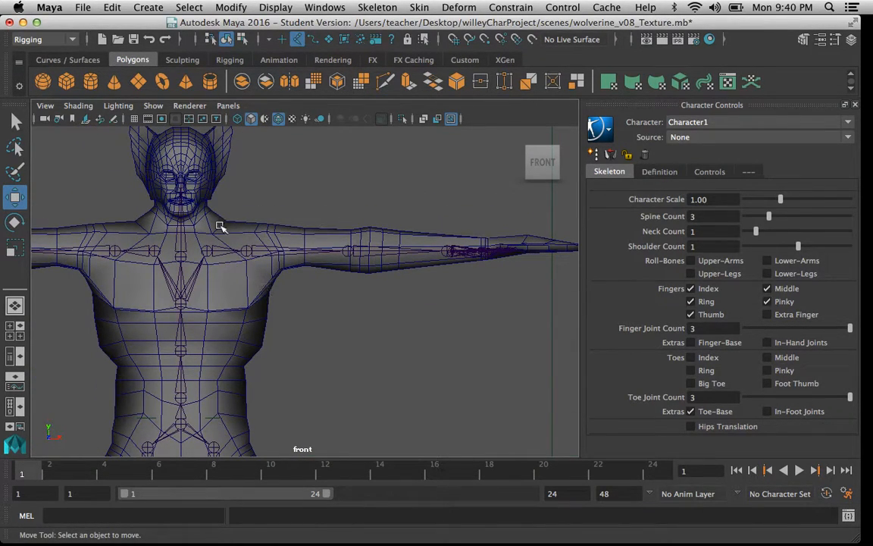
pyautogui.keyDown('alt'); pyautogui.moveTo(245, 227); pyautogui.dragTo(282, 190, button='right'); pyautogui.keyUp('alt')
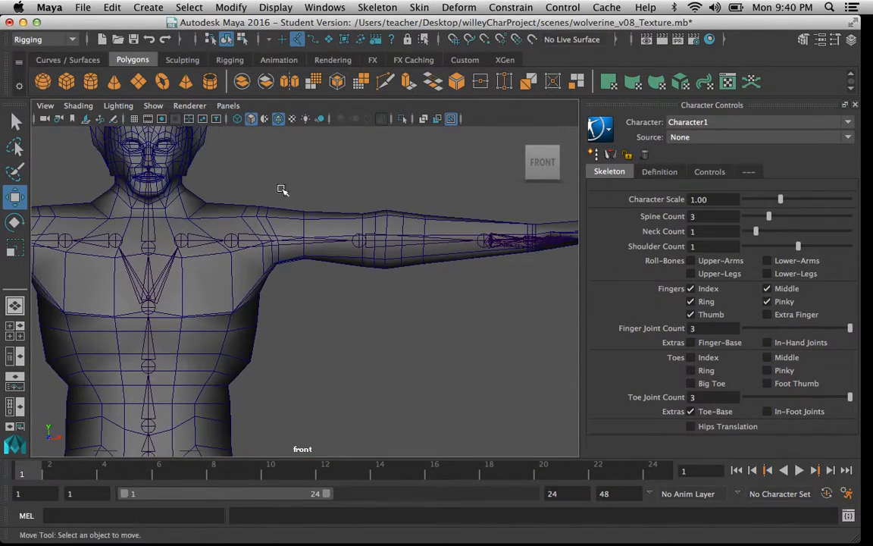
pyautogui.click(229, 240)
pyautogui.click(248, 172)
pyautogui.scroll(-2, 356, 274)
pyautogui.scroll(3, 345, 277)
pyautogui.keyDown('alt'); pyautogui.moveTo(444, 288); pyautogui.dragTo(372, 265, button='middle'); pyautogui.keyUp('alt')
pyautogui.keyDown('alt'); pyautogui.moveTo(282, 246); pyautogui.dragTo(191, 279, button='middle'); pyautogui.keyUp('alt')
pyautogui.scroll(-2, 333, 259)
pyautogui.scroll(3, 333, 272)
pyautogui.keyDown('alt'); pyautogui.moveTo(364, 267); pyautogui.dragTo(265, 285, button='middle'); pyautogui.keyUp('alt')
pyautogui.scroll(2, 270, 314)
# Move the left arm joint outward along X to sit in the mesh's shoulder.
pyautogui.click(211, 298)
pyautogui.keyDown('alt'); pyautogui.moveTo(265, 285); pyautogui.dragTo(230, 221, button='right'); pyautogui.keyUp('alt')
pyautogui.click(175, 278)
pyautogui.keyDown('alt'); pyautogui.moveTo(230, 221); pyautogui.dragTo(269, 227, button='middle'); pyautogui.keyUp('alt')
pyautogui.moveTo(270, 227)
pyautogui.keyDown('alt'); pyautogui.mouseDown(button='right')
pyautogui.moveTo(300, 233)
pyautogui.moveTo(265, 240)
pyautogui.mouseUp(button='right'); pyautogui.keyUp('alt')
pyautogui.keyDown('alt'); pyautogui.moveTo(287, 297); pyautogui.dragTo(249, 262, button='middle'); pyautogui.keyUp('alt')
pyautogui.moveTo(259, 235); pyautogui.dragTo(315, 224)
pyautogui.keyDown('alt'); pyautogui.moveTo(349, 226); pyautogui.dragTo(303, 242, button='right'); pyautogui.keyUp('alt')
pyautogui.keyDown('alt'); pyautogui.moveTo(371, 274); pyautogui.dragTo(333, 235, button='middle'); pyautogui.keyUp('alt')
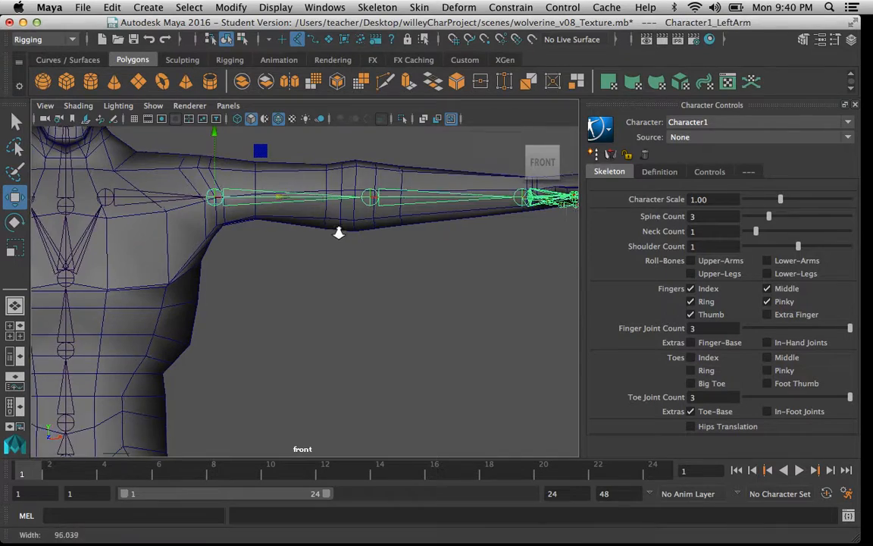
pyautogui.keyDown('alt'); pyautogui.moveTo(333, 235); pyautogui.dragTo(344, 234, button='right'); pyautogui.keyUp('alt')
pyautogui.keyDown('alt'); pyautogui.moveTo(304, 236); pyautogui.dragTo(273, 244, button='middle'); pyautogui.keyUp('alt')
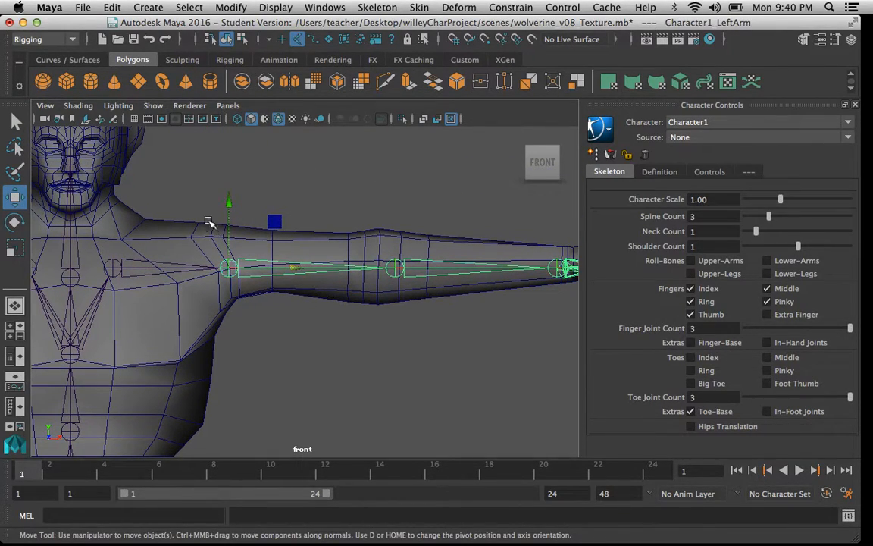
# Move the left forearm joint along X to the mesh's elbow, at about X 50.8 cm.
pyautogui.click(392, 265)
pyautogui.moveTo(459, 267)
pyautogui.mouseDown(button='middle')
pyautogui.moveTo(433, 267)
pyautogui.moveTo(445, 271)
pyautogui.mouseUp(button='middle')
pyautogui.moveTo(446, 270); pyautogui.dragTo(448, 270)
pyautogui.keyDown('alt'); pyautogui.moveTo(433, 262); pyautogui.dragTo(367, 242, button='middle'); pyautogui.keyUp('alt')
pyautogui.moveTo(383, 247); pyautogui.dragTo(380, 246)
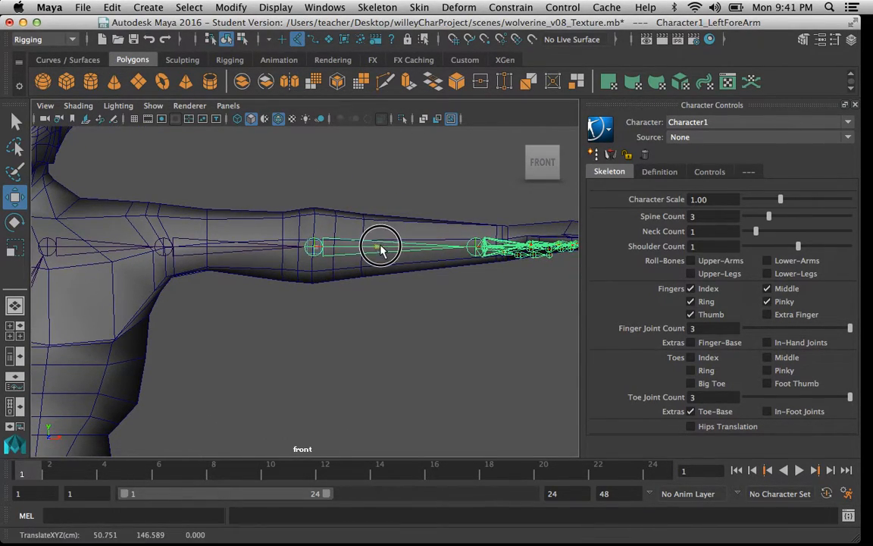
# Move the left hand joint outward along X to the mesh's wrist, at about X 81.4 cm, keeping its height.
pyautogui.click(475, 247)
pyautogui.moveTo(495, 247); pyautogui.dragTo(533, 252)
pyautogui.keyDown('alt'); pyautogui.moveTo(532, 253); pyautogui.dragTo(391, 286, button='middle'); pyautogui.keyUp('alt')
pyautogui.keyDown('alt'); pyautogui.moveTo(390, 286); pyautogui.dragTo(481, 288, button='right'); pyautogui.keyUp('alt')
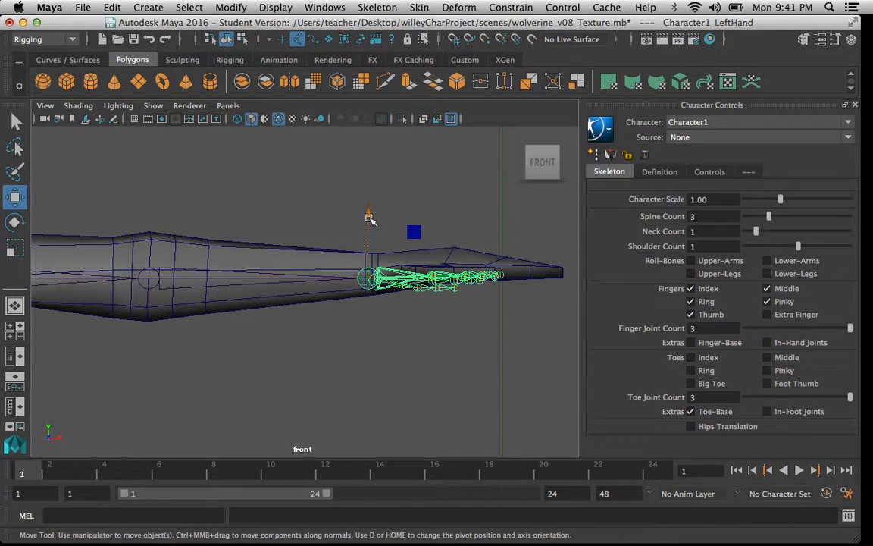
pyautogui.moveTo(369, 217); pyautogui.dragTo(370, 211)
pyautogui.hotkey('ctrl', 'z')
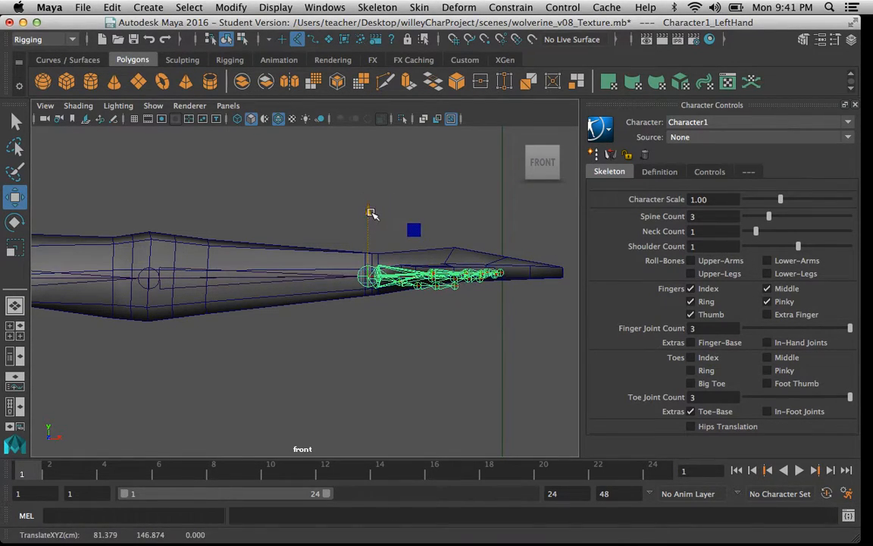
# Raise the left shoulder joint with its arm chain along Y to about 147.4 cm.
pyautogui.keyDown('alt'); pyautogui.moveTo(403, 268); pyautogui.dragTo(390, 257, button='right'); pyautogui.keyUp('alt')
pyautogui.keyDown('alt'); pyautogui.moveTo(390, 257); pyautogui.dragTo(500, 280, button='middle'); pyautogui.keyUp('alt')
pyautogui.keyDown('alt'); pyautogui.moveTo(500, 280); pyautogui.dragTo(349, 289, button='right'); pyautogui.keyUp('alt')
pyautogui.keyDown('alt'); pyautogui.moveTo(348, 290); pyautogui.dragTo(466, 283, button='middle'); pyautogui.keyUp('alt')
pyautogui.keyDown('alt'); pyautogui.moveTo(465, 283); pyautogui.dragTo(227, 274, button='right'); pyautogui.keyUp('alt')
pyautogui.click(177, 287)
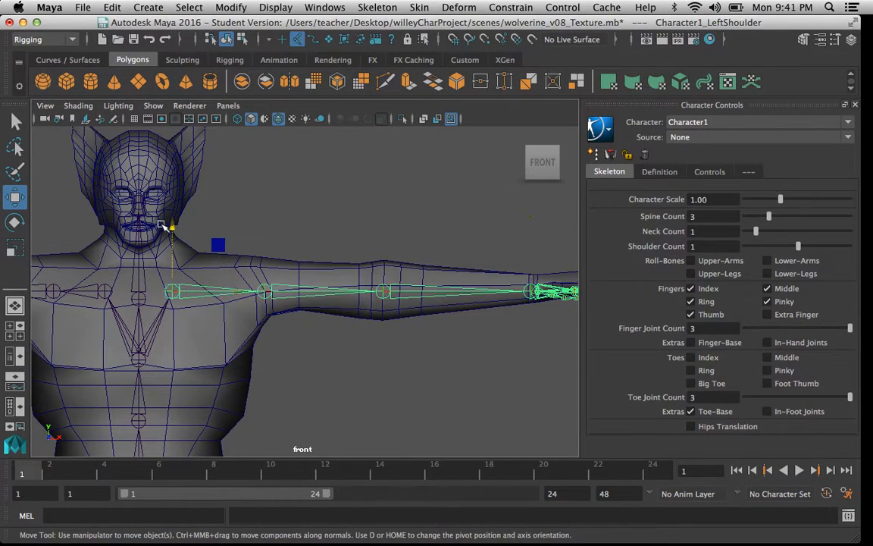
pyautogui.moveTo(174, 223); pyautogui.dragTo(173, 228)
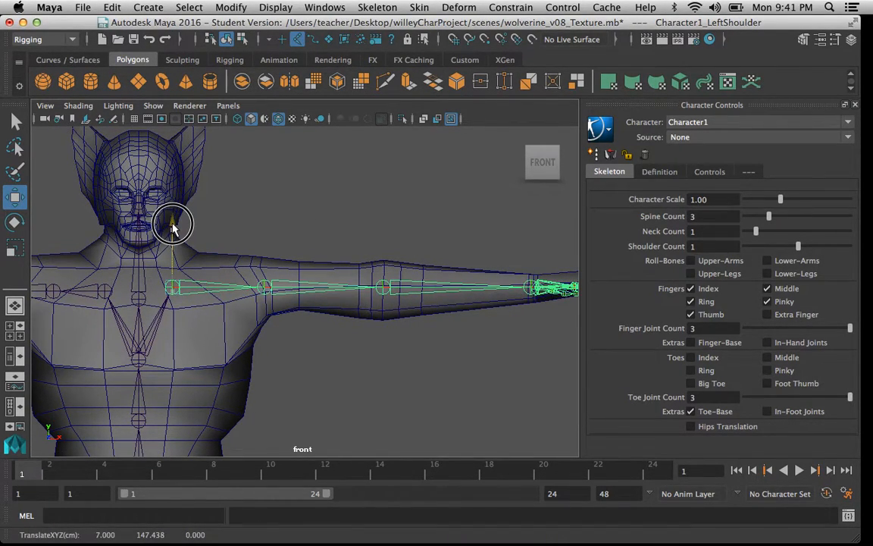
# Move the left upper leg joint down and outward into the thigh, to about X 11.4 cm, Y 88.8 cm.
pyautogui.keyDown('alt'); pyautogui.moveTo(249, 323); pyautogui.dragTo(296, 239, button='middle'); pyautogui.keyUp('alt')
pyautogui.click(278, 200)
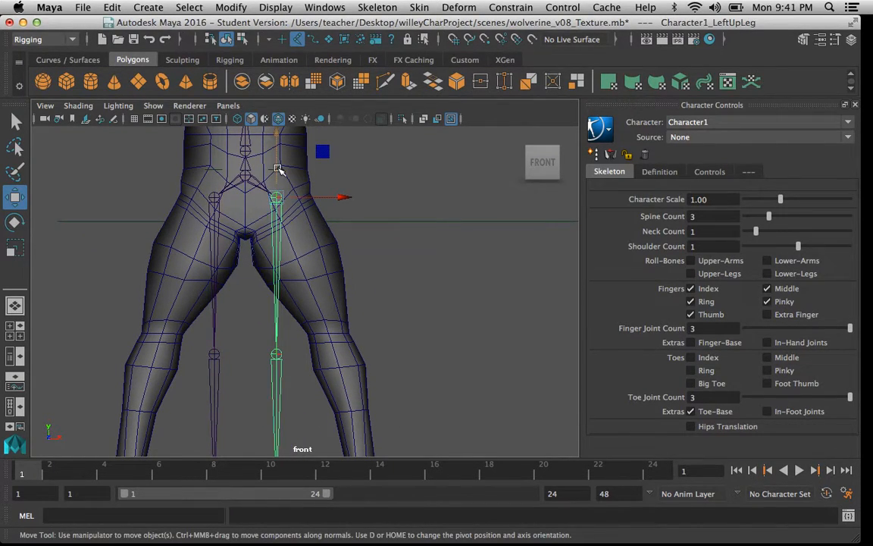
pyautogui.moveTo(281, 198); pyautogui.dragTo(281, 194)
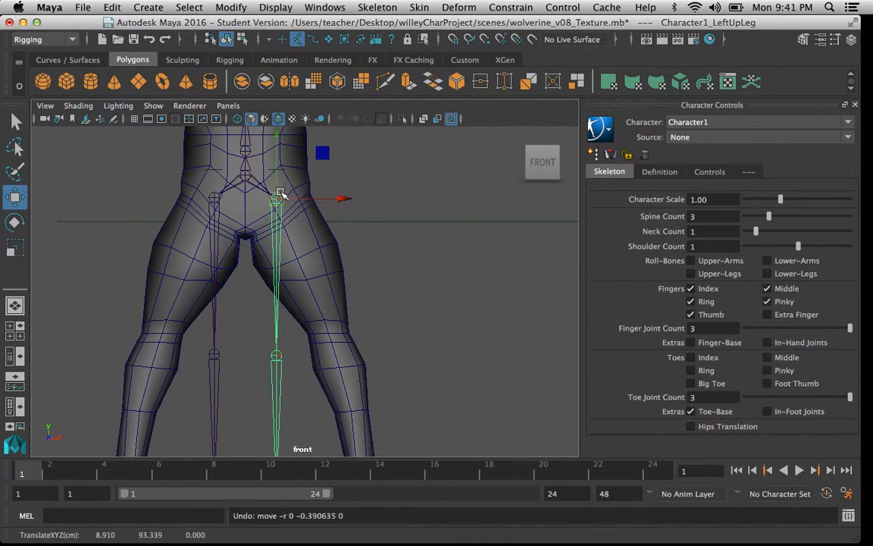
pyautogui.moveTo(278, 198); pyautogui.dragTo(285, 218)
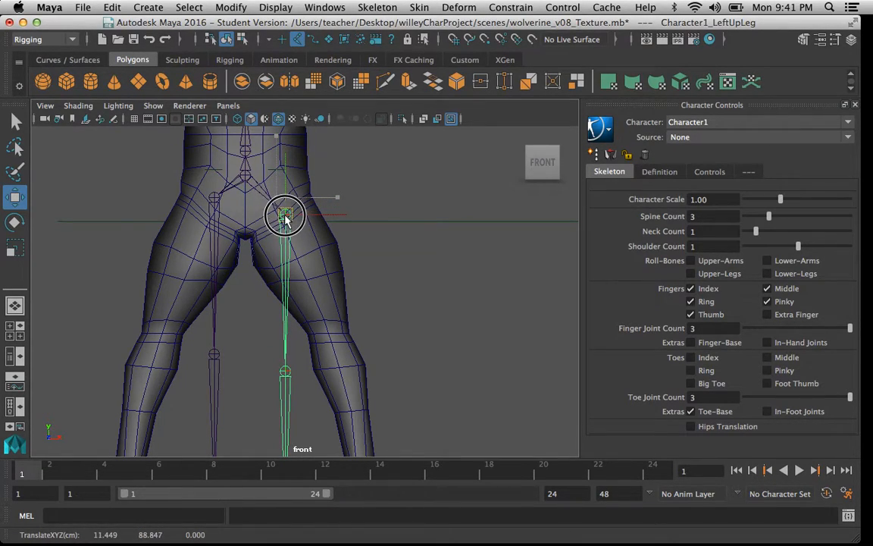
# Move the left knee joint up and outward into the mesh's knee, to about X 24.7 cm, Y 54.6 cm.
pyautogui.keyDown('alt'); pyautogui.moveTo(318, 209); pyautogui.dragTo(315, 256, button='right'); pyautogui.keyUp('alt')
pyautogui.keyDown('alt'); pyautogui.moveTo(369, 345); pyautogui.dragTo(342, 235, button='middle'); pyautogui.keyUp('alt')
pyautogui.keyDown('alt'); pyautogui.moveTo(355, 241); pyautogui.dragTo(303, 228, button='right'); pyautogui.keyUp('alt')
pyautogui.keyDown('alt'); pyautogui.moveTo(292, 214); pyautogui.dragTo(300, 312, button='middle'); pyautogui.keyUp('alt')
pyautogui.keyDown('alt'); pyautogui.moveTo(332, 304); pyautogui.dragTo(370, 303, button='right'); pyautogui.keyUp('alt')
pyautogui.keyDown('alt'); pyautogui.moveTo(370, 303); pyautogui.dragTo(320, 264, button='middle'); pyautogui.keyUp('alt')
pyautogui.keyDown('alt'); pyautogui.moveTo(314, 283); pyautogui.dragTo(337, 321, button='right'); pyautogui.keyUp('alt')
pyautogui.keyDown('alt'); pyautogui.moveTo(338, 321); pyautogui.dragTo(339, 318, button='middle'); pyautogui.keyUp('alt')
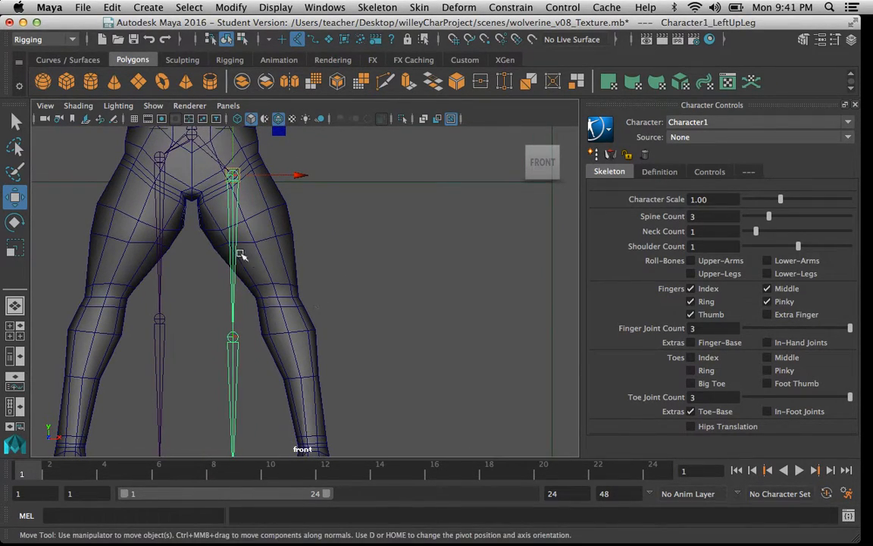
pyautogui.click(235, 339)
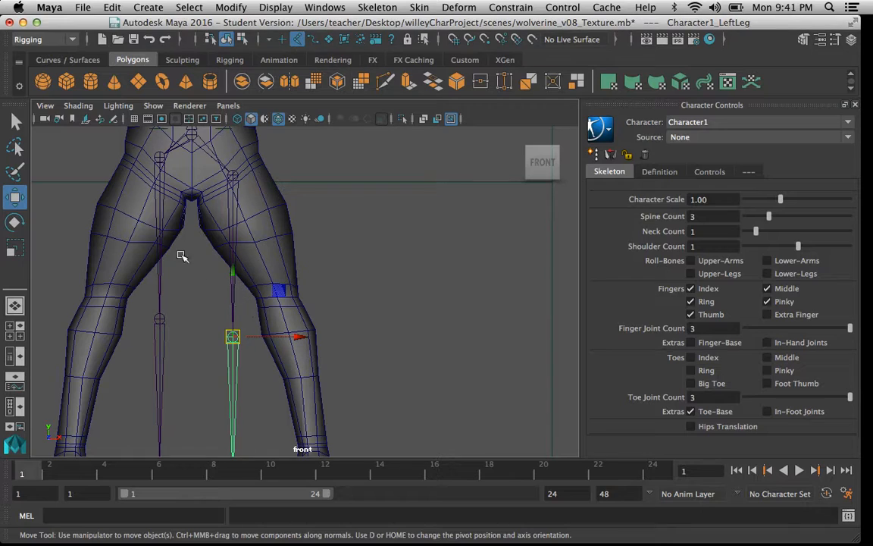
pyautogui.moveTo(235, 340); pyautogui.dragTo(282, 299)
pyautogui.keyDown('alt'); pyautogui.moveTo(273, 294); pyautogui.dragTo(245, 325, button='right'); pyautogui.keyUp('alt')
pyautogui.keyDown('alt'); pyautogui.moveTo(297, 341); pyautogui.dragTo(259, 259, button='middle'); pyautogui.keyUp('alt')
pyautogui.keyDown('alt'); pyautogui.moveTo(258, 260); pyautogui.dragTo(275, 245, button='right'); pyautogui.keyUp('alt')
pyautogui.keyDown('alt'); pyautogui.moveTo(275, 246); pyautogui.dragTo(285, 273, button='middle'); pyautogui.keyUp('alt')
pyautogui.click(244, 231)
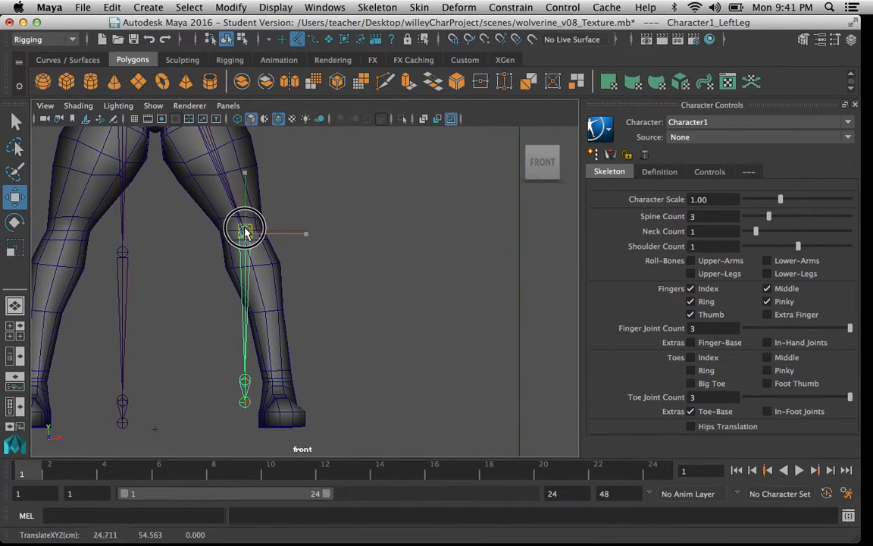
# Move the left foot joint outward into the mesh's ankle.
pyautogui.keyDown('alt'); pyautogui.moveTo(300, 336); pyautogui.dragTo(275, 264, button='middle'); pyautogui.keyUp('alt')
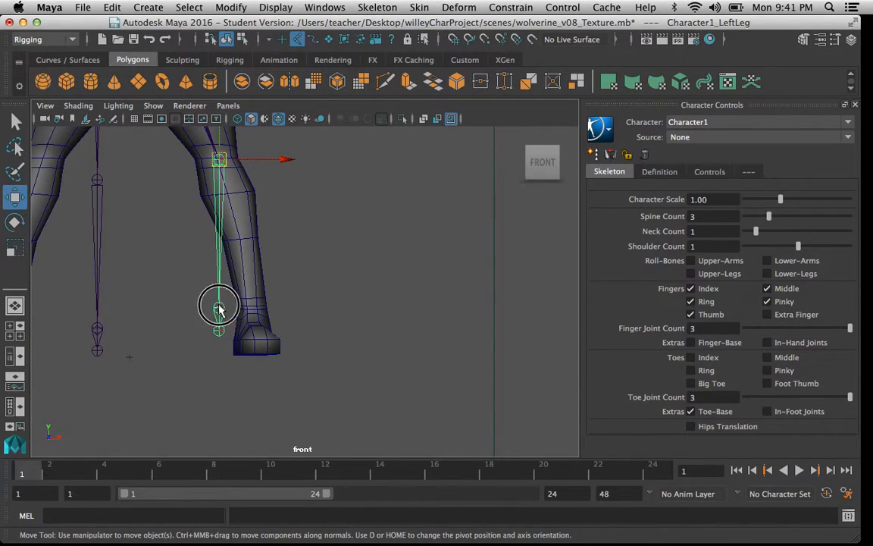
pyautogui.click(218, 309)
pyautogui.moveTo(218, 311); pyautogui.dragTo(252, 315)
pyautogui.scroll(-15, 349, 253)
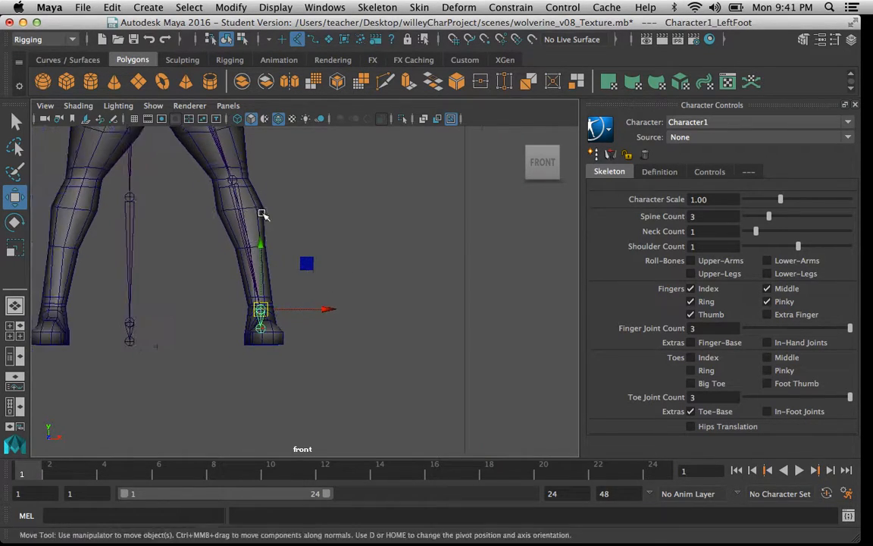
# Raise the neck joint along Y to the base of the character's head.
pyautogui.keyDown('alt'); pyautogui.moveTo(307, 185); pyautogui.dragTo(330, 272, button='middle'); pyautogui.keyUp('alt')
pyautogui.keyDown('alt'); pyautogui.moveTo(339, 261); pyautogui.dragTo(367, 286, button='right'); pyautogui.keyUp('alt')
pyautogui.keyDown('alt'); pyautogui.moveTo(367, 286); pyautogui.dragTo(365, 231, button='middle'); pyautogui.keyUp('alt')
pyautogui.click(278, 299)
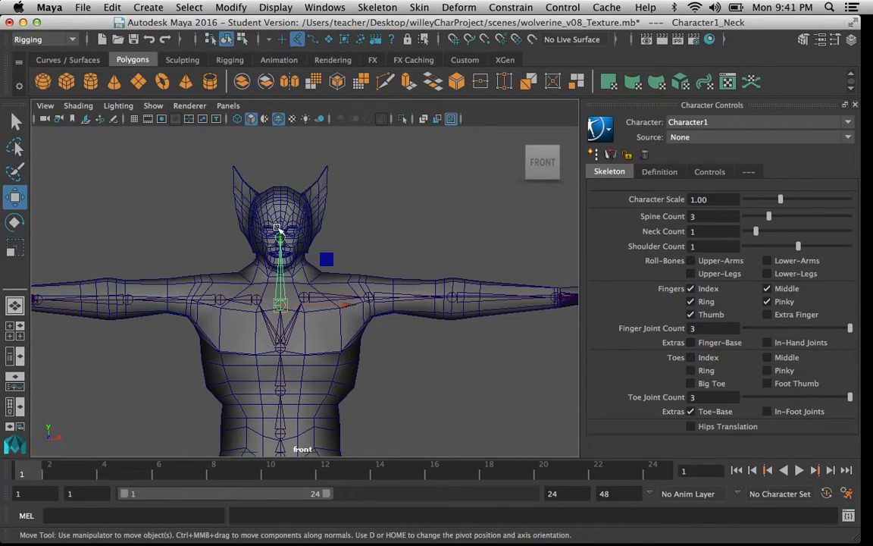
pyautogui.moveTo(281, 275); pyautogui.dragTo(284, 240)
pyautogui.keyDown('alt'); pyautogui.moveTo(288, 241); pyautogui.dragTo(377, 249, button='right'); pyautogui.keyUp('alt')
pyautogui.keyDown('alt'); pyautogui.moveTo(377, 248); pyautogui.dragTo(395, 265, button='middle'); pyautogui.keyUp('alt')
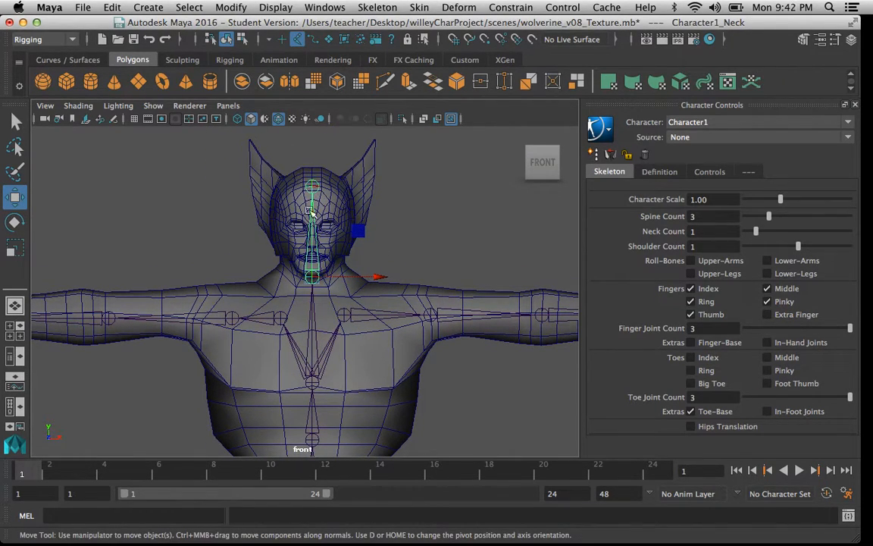
pyautogui.keyDown('alt'); pyautogui.moveTo(279, 210); pyautogui.dragTo(351, 248, button='right'); pyautogui.keyUp('alt')
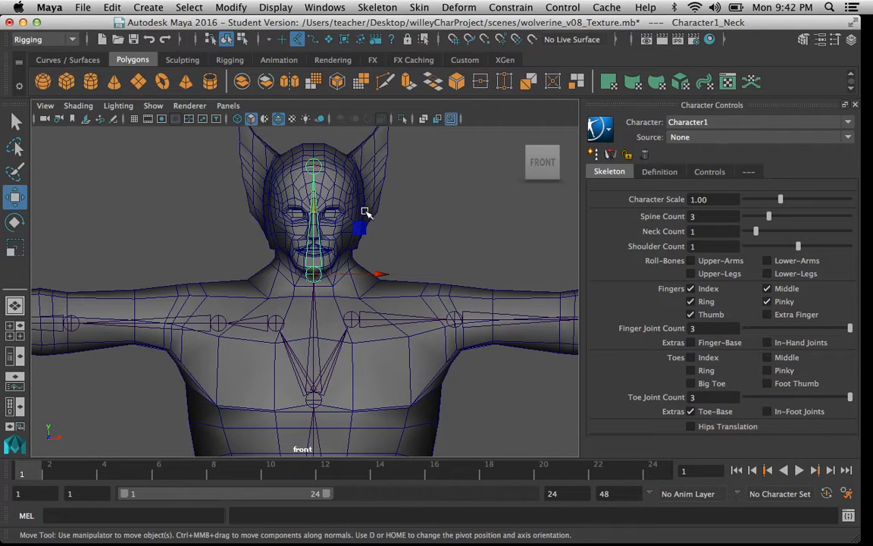
pyautogui.keyDown('alt'); pyautogui.moveTo(365, 212); pyautogui.dragTo(311, 215, button='right'); pyautogui.keyUp('alt')
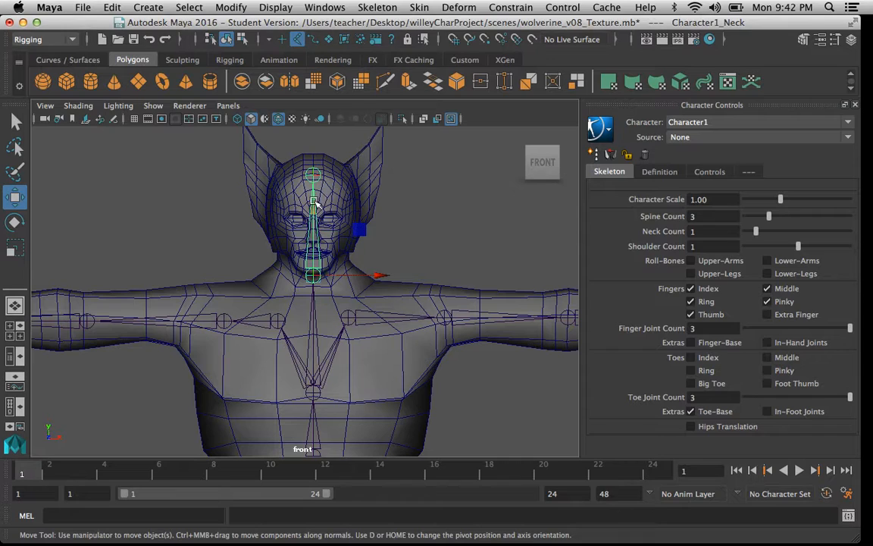
pyautogui.keyDown('alt'); pyautogui.moveTo(347, 257); pyautogui.dragTo(296, 243, button='right'); pyautogui.keyUp('alt')
pyautogui.keyDown('alt'); pyautogui.moveTo(310, 291); pyautogui.dragTo(288, 234, button='middle'); pyautogui.keyUp('alt')
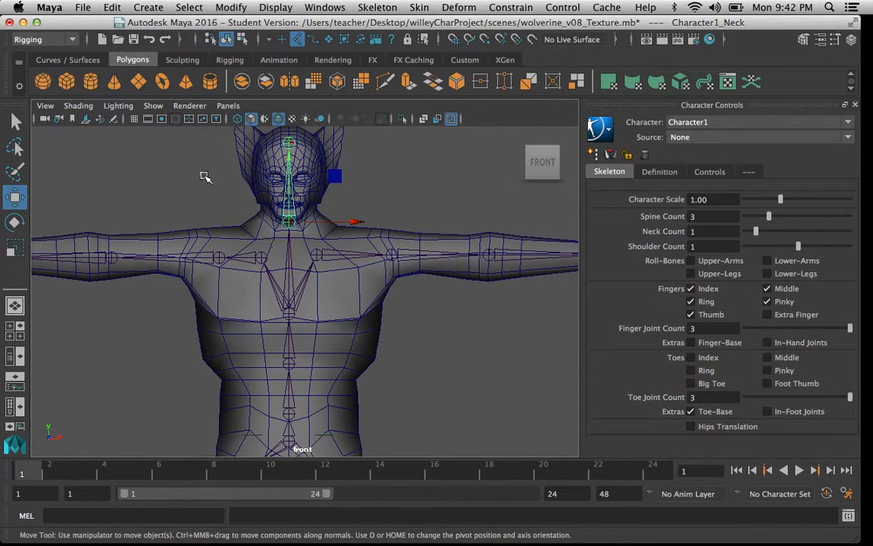
pyautogui.keyDown('alt'); pyautogui.moveTo(241, 191); pyautogui.dragTo(250, 250, button='middle'); pyautogui.keyUp('alt')
pyautogui.keyDown('alt'); pyautogui.moveTo(269, 243); pyautogui.dragTo(309, 278, button='right'); pyautogui.keyUp('alt')
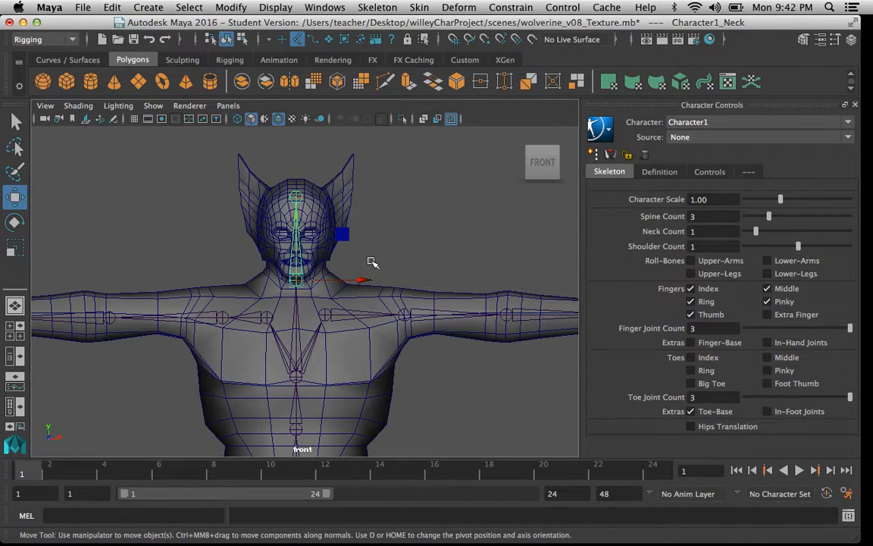
# Move the left knee joint backward along Z in the side view so the lower leg bones sit inside the mesh's calf.
pyautogui.press('space')
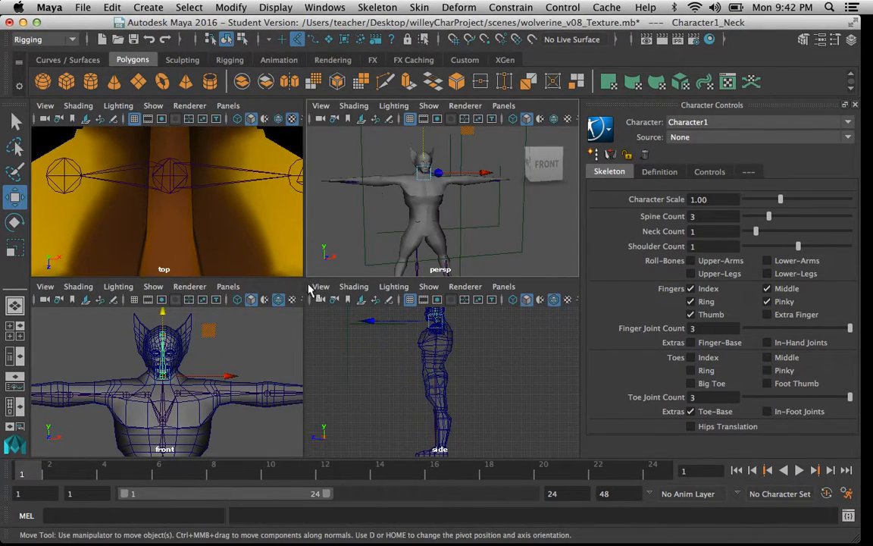
pyautogui.press('space')
pyautogui.keyDown('alt'); pyautogui.moveTo(317, 340); pyautogui.dragTo(359, 264, button='right'); pyautogui.keyUp('alt')
pyautogui.moveTo(360, 264)
pyautogui.keyDown('alt'); pyautogui.mouseDown(button='middle')
pyautogui.moveTo(363, 249)
pyautogui.moveTo(364, 261)
pyautogui.mouseUp(button='middle'); pyautogui.keyUp('alt')
pyautogui.keyDown('alt'); pyautogui.moveTo(364, 261); pyautogui.dragTo(424, 256, button='right'); pyautogui.keyUp('alt')
pyautogui.keyDown('alt'); pyautogui.moveTo(336, 212); pyautogui.dragTo(337, 292, button='middle'); pyautogui.keyUp('alt')
pyautogui.keyDown('alt'); pyautogui.moveTo(336, 292); pyautogui.dragTo(383, 282, button='right'); pyautogui.keyUp('alt')
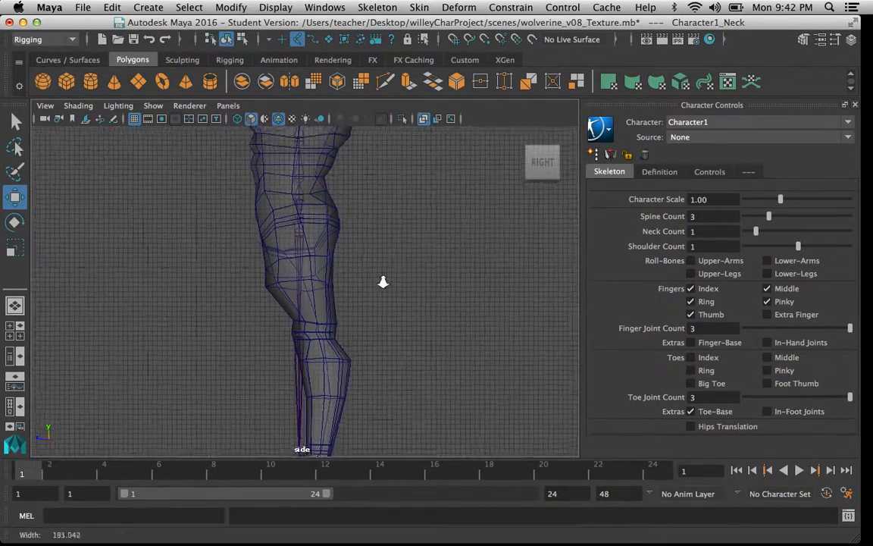
pyautogui.keyDown('alt'); pyautogui.moveTo(383, 282); pyautogui.dragTo(345, 257, button='middle'); pyautogui.keyUp('alt')
pyautogui.keyDown('alt'); pyautogui.moveTo(339, 283); pyautogui.dragTo(287, 214, button='right'); pyautogui.keyUp('alt')
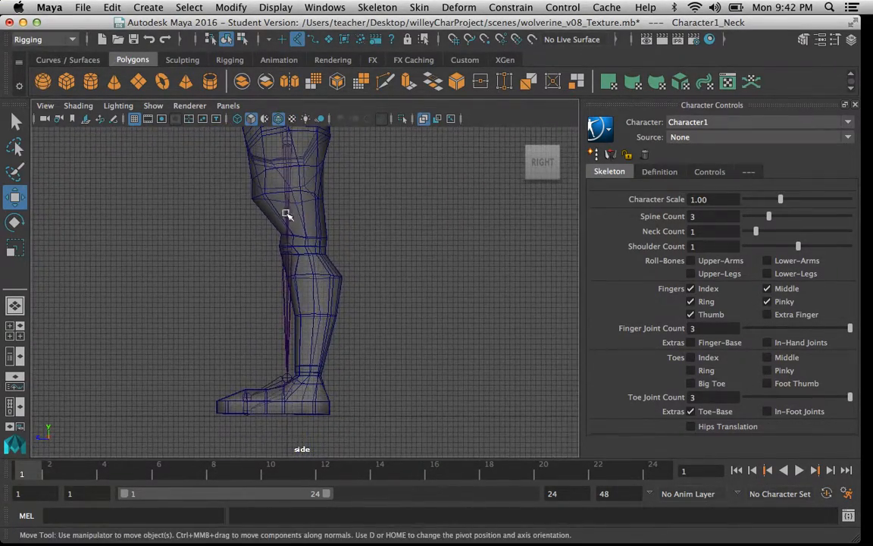
pyautogui.click(284, 252)
pyautogui.keyDown('alt'); pyautogui.moveTo(349, 258); pyautogui.dragTo(411, 256, button='right'); pyautogui.keyUp('alt')
pyautogui.keyDown('alt'); pyautogui.moveTo(358, 255); pyautogui.dragTo(350, 268, button='middle'); pyautogui.keyUp('alt')
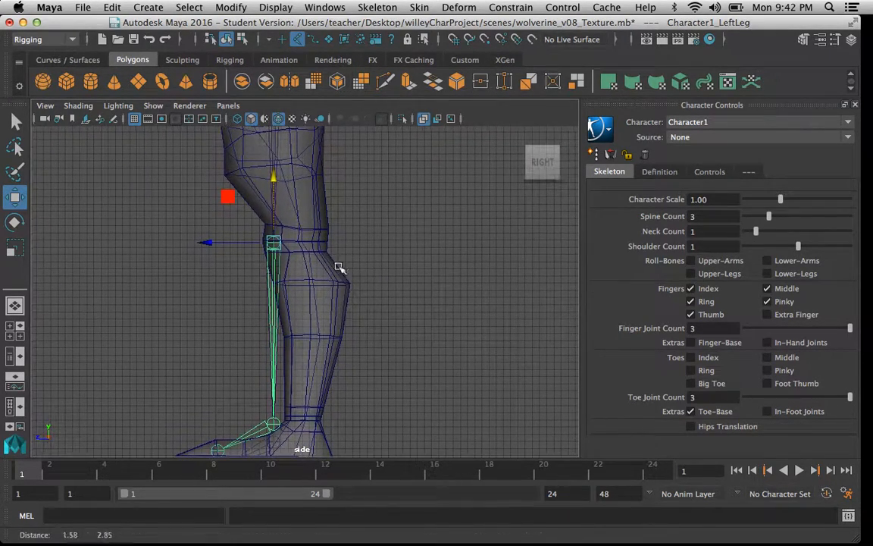
pyautogui.moveTo(221, 242); pyautogui.dragTo(253, 250)
pyautogui.keyDown('alt'); pyautogui.moveTo(320, 285); pyautogui.dragTo(313, 170, button='middle'); pyautogui.keyUp('alt')
pyautogui.keyDown('alt'); pyautogui.moveTo(319, 228); pyautogui.dragTo(307, 230, button='right'); pyautogui.keyUp('alt')
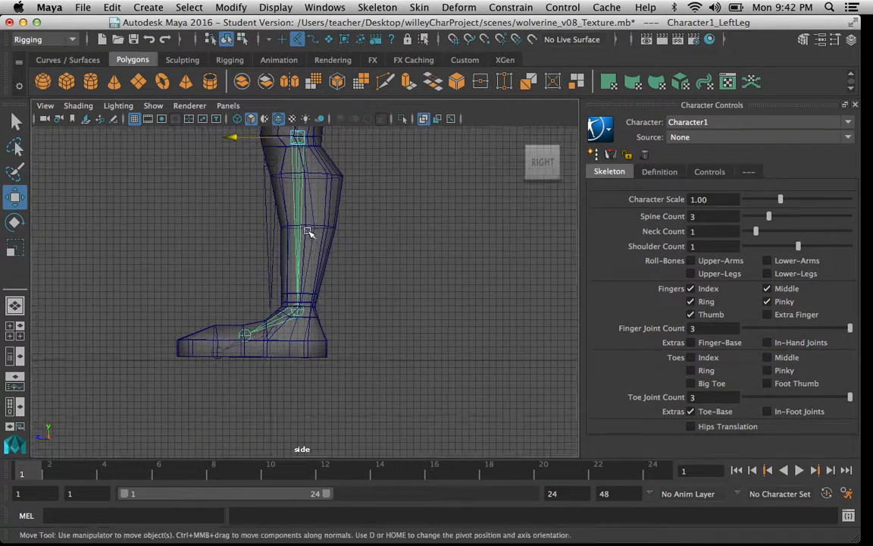
pyautogui.keyDown('alt'); pyautogui.moveTo(343, 198); pyautogui.dragTo(351, 305, button='middle'); pyautogui.keyUp('alt')
# Examine how the left leg joints and spine sit inside the mesh in the side and perspective views.
pyautogui.press('space')
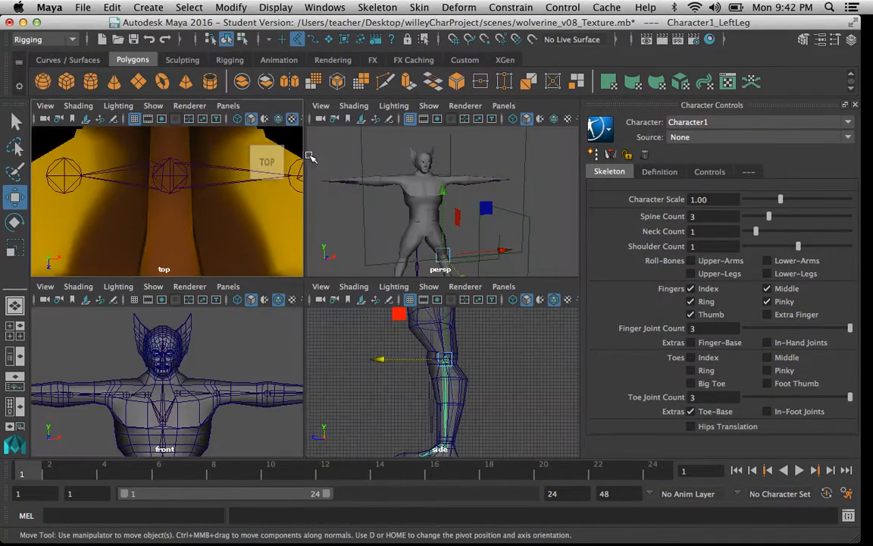
pyautogui.press('space')
pyautogui.keyDown('alt'); pyautogui.moveTo(371, 243); pyautogui.dragTo(316, 395, button='middle'); pyautogui.keyUp('alt')
pyautogui.keyDown('alt'); pyautogui.moveTo(334, 244); pyautogui.dragTo(298, 246, button='right'); pyautogui.keyUp('alt')
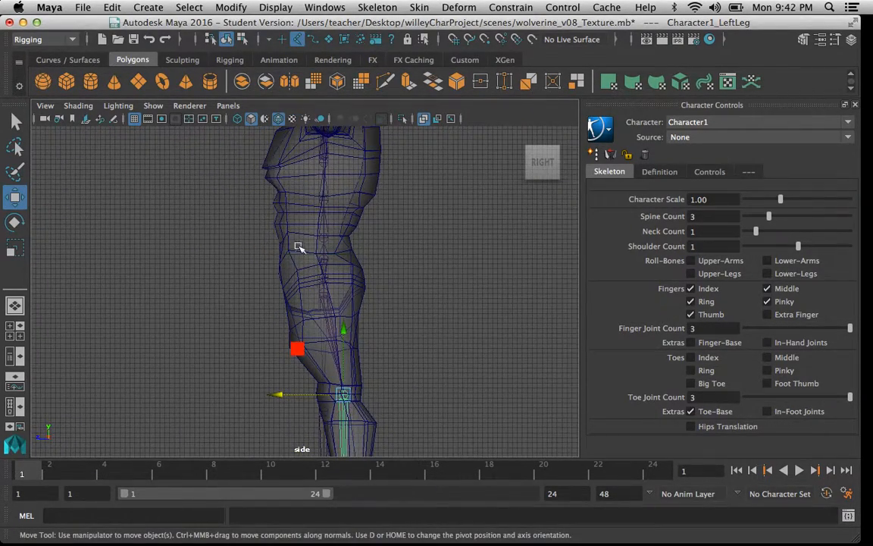
pyautogui.press('space')
pyautogui.keyDown('alt'); pyautogui.moveTo(422, 182); pyautogui.dragTo(491, 226, button='right'); pyautogui.keyUp('alt')
pyautogui.press('space')
pyautogui.keyDown('alt'); pyautogui.moveTo(491, 226); pyautogui.dragTo(331, 219); pyautogui.keyUp('alt')
# Mirror the adjusted left-side joint positions onto the right side of the skeleton.
pyautogui.press('space')
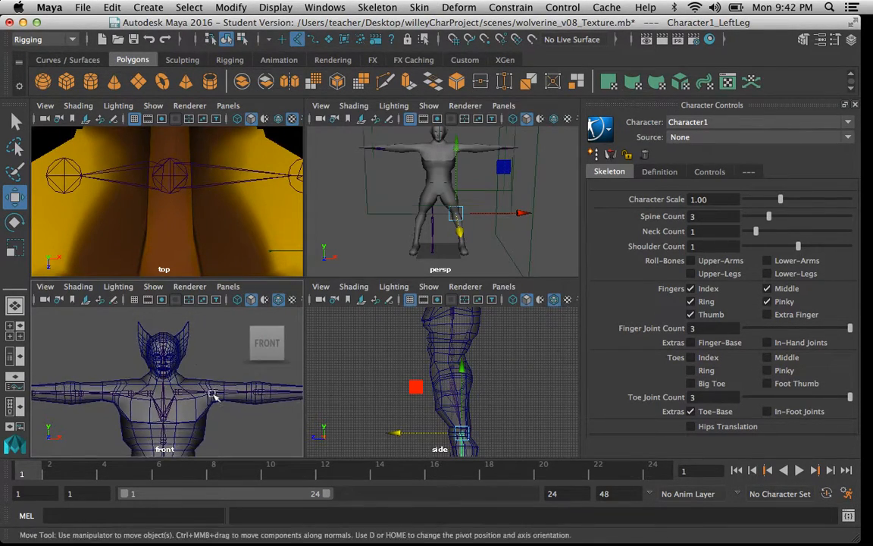
pyautogui.keyDown('alt'); pyautogui.moveTo(244, 449); pyautogui.dragTo(236, 384, button='middle'); pyautogui.keyUp('alt')
pyautogui.press('space')
pyautogui.keyDown('alt'); pyautogui.moveTo(360, 318); pyautogui.dragTo(238, 278, button='right'); pyautogui.keyUp('alt')
pyautogui.keyDown('alt'); pyautogui.moveTo(349, 347); pyautogui.dragTo(354, 262, button='middle'); pyautogui.keyUp('alt')
pyautogui.keyDown('alt'); pyautogui.moveTo(355, 262); pyautogui.dragTo(270, 257, button='right'); pyautogui.keyUp('alt')
pyautogui.keyDown('alt'); pyautogui.moveTo(287, 231); pyautogui.dragTo(274, 331, button='middle'); pyautogui.keyUp('alt')
pyautogui.keyDown('alt'); pyautogui.moveTo(275, 296); pyautogui.dragTo(286, 184, button='middle'); pyautogui.keyUp('alt')
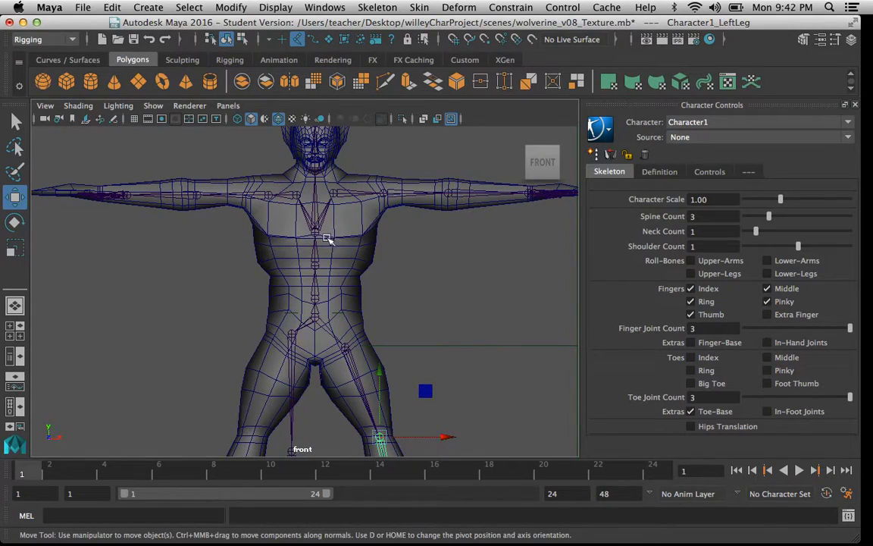
pyautogui.click(610, 155)
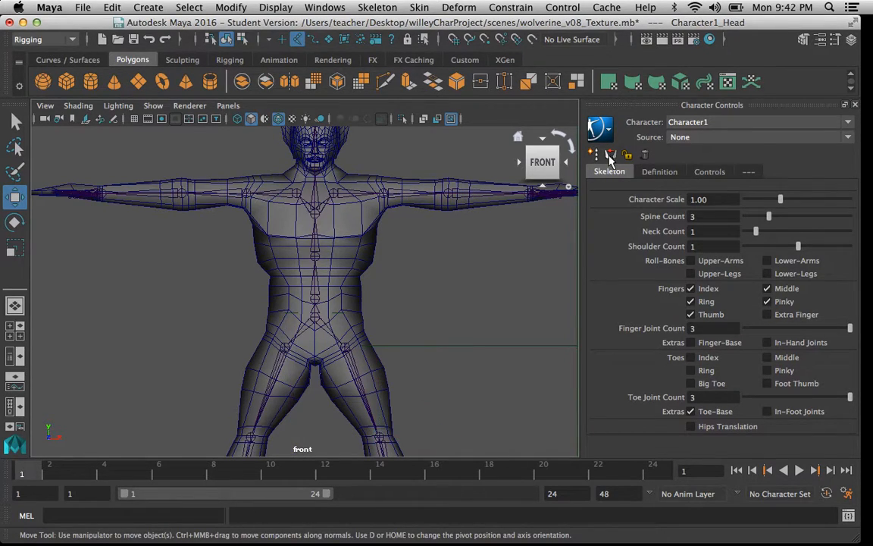
# Examine the fit of the mirrored skeleton in the head, arms, torso and legs, and check the hierarchy under the hips joint.
pyautogui.keyDown('alt'); pyautogui.moveTo(435, 299); pyautogui.dragTo(396, 326, button='right'); pyautogui.keyUp('alt')
pyautogui.keyDown('alt'); pyautogui.moveTo(396, 327); pyautogui.dragTo(426, 209, button='middle'); pyautogui.keyUp('alt')
pyautogui.keyDown('alt'); pyautogui.moveTo(431, 219); pyautogui.dragTo(399, 253, button='right'); pyautogui.keyUp('alt')
pyautogui.keyDown('alt'); pyautogui.moveTo(389, 223); pyautogui.dragTo(380, 329, button='middle'); pyautogui.keyUp('alt')
pyautogui.keyDown('alt'); pyautogui.moveTo(384, 313); pyautogui.dragTo(443, 312, button='right'); pyautogui.keyUp('alt')
pyautogui.keyDown('alt'); pyautogui.moveTo(385, 256); pyautogui.dragTo(413, 340, button='middle'); pyautogui.keyUp('alt')
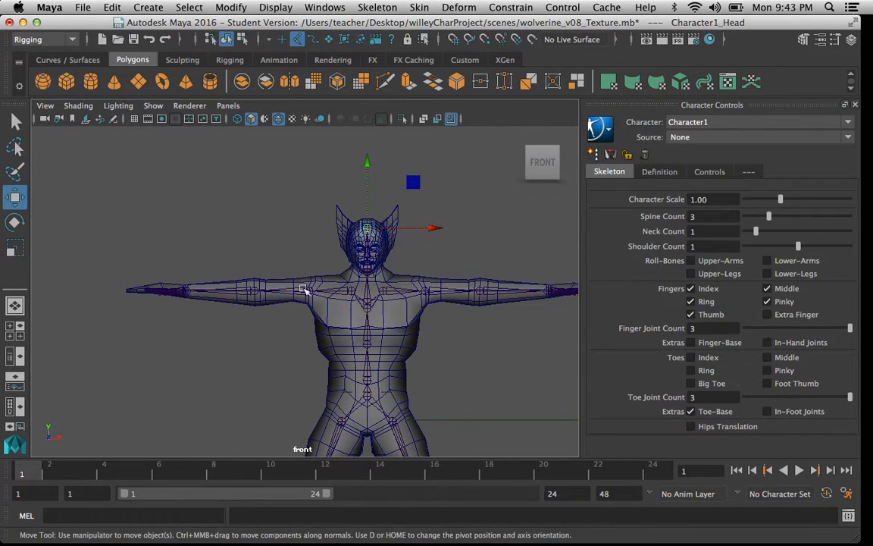
pyautogui.keyDown('alt'); pyautogui.moveTo(307, 290); pyautogui.dragTo(441, 348, button='right'); pyautogui.keyUp('alt')
pyautogui.keyDown('alt'); pyautogui.moveTo(442, 348); pyautogui.dragTo(325, 291, button='middle'); pyautogui.keyUp('alt')
pyautogui.keyDown('alt'); pyautogui.moveTo(401, 285); pyautogui.dragTo(367, 335, button='right'); pyautogui.keyUp('alt')
pyautogui.keyDown('alt'); pyautogui.moveTo(367, 335); pyautogui.dragTo(393, 267, button='middle'); pyautogui.keyUp('alt')
pyautogui.keyDown('alt'); pyautogui.moveTo(421, 279); pyautogui.dragTo(327, 262, button='right'); pyautogui.keyUp('alt')
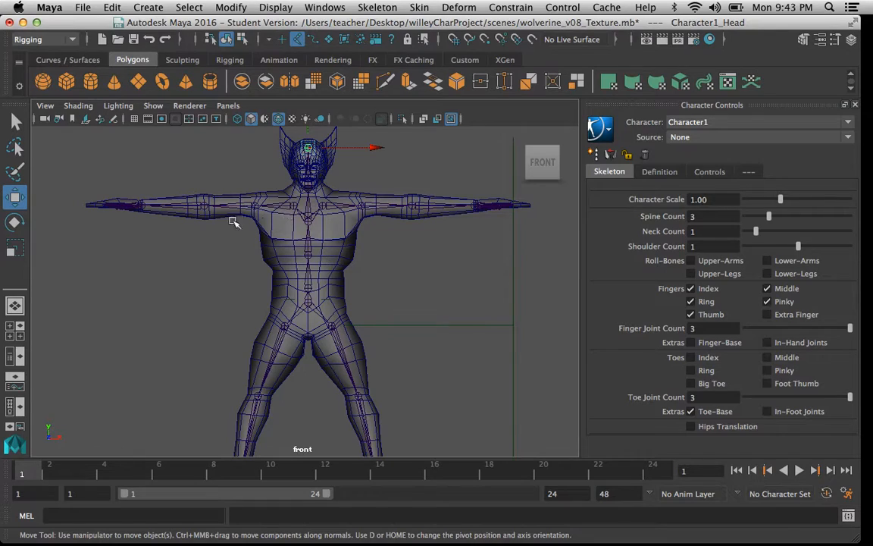
pyautogui.keyDown('alt'); pyautogui.moveTo(224, 294); pyautogui.dragTo(274, 267, button='right'); pyautogui.keyUp('alt')
pyautogui.keyDown('alt'); pyautogui.moveTo(274, 267); pyautogui.dragTo(294, 315, button='middle'); pyautogui.keyUp('alt')
pyautogui.keyDown('alt'); pyautogui.moveTo(293, 315); pyautogui.dragTo(357, 338, button='right'); pyautogui.keyUp('alt')
pyautogui.keyDown('alt'); pyautogui.moveTo(357, 338); pyautogui.dragTo(313, 304, button='middle'); pyautogui.keyUp('alt')
pyautogui.keyDown('alt'); pyautogui.moveTo(312, 304); pyautogui.dragTo(317, 312, button='right'); pyautogui.keyUp('alt')
pyautogui.keyDown('alt'); pyautogui.moveTo(318, 312); pyautogui.dragTo(341, 303, button='middle'); pyautogui.keyUp('alt')
pyautogui.keyDown('alt'); pyautogui.moveTo(342, 303); pyautogui.dragTo(234, 263, button='right'); pyautogui.keyUp('alt')
pyautogui.click(310, 324)
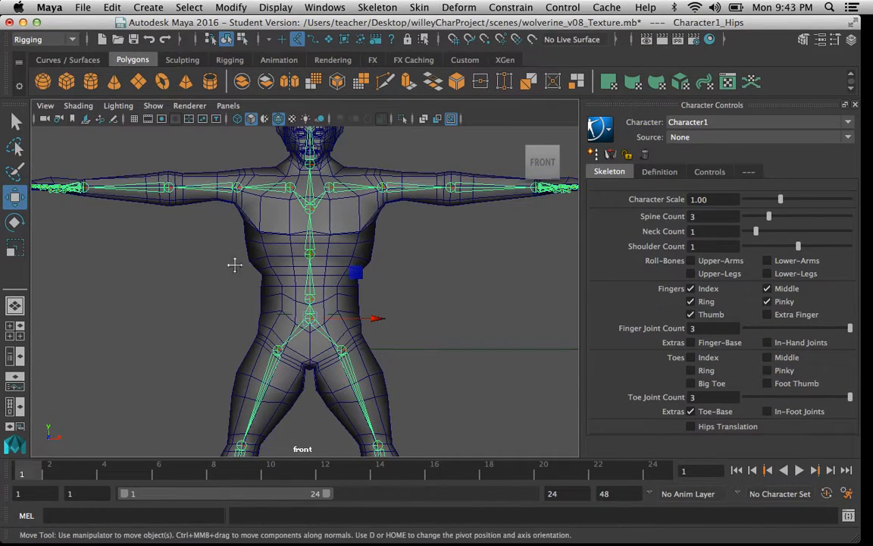
pyautogui.keyDown('alt'); pyautogui.moveTo(276, 247); pyautogui.dragTo(289, 289, button='middle'); pyautogui.keyUp('alt')
pyautogui.keyDown('alt'); pyautogui.moveTo(289, 289); pyautogui.dragTo(265, 307, button='right'); pyautogui.keyUp('alt')
pyautogui.keyDown('alt'); pyautogui.moveTo(285, 325); pyautogui.dragTo(258, 264, button='middle'); pyautogui.keyUp('alt')
pyautogui.keyDown('alt'); pyautogui.moveTo(262, 271); pyautogui.dragTo(203, 290, button='right'); pyautogui.keyUp('alt')
pyautogui.click(202, 291)
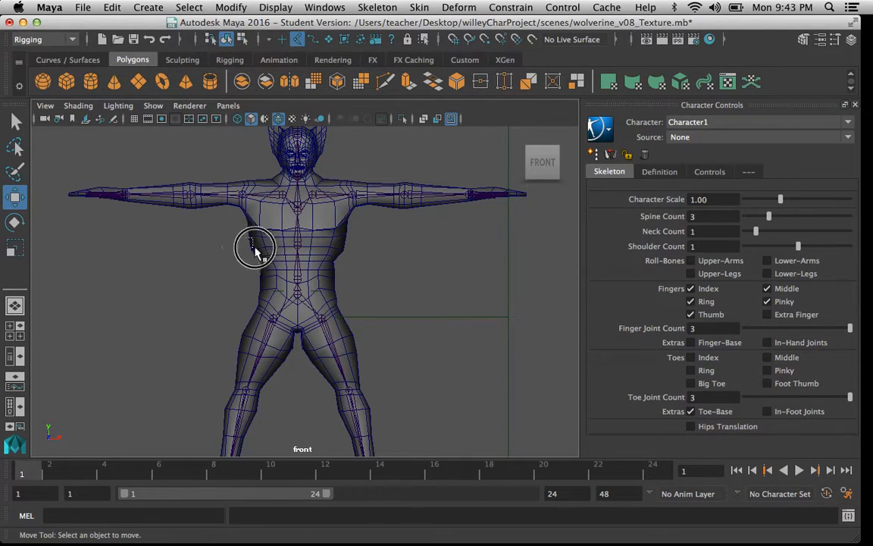
# Make all object types selectable and delete the construction history of the character mesh.
pyautogui.click(270, 40)
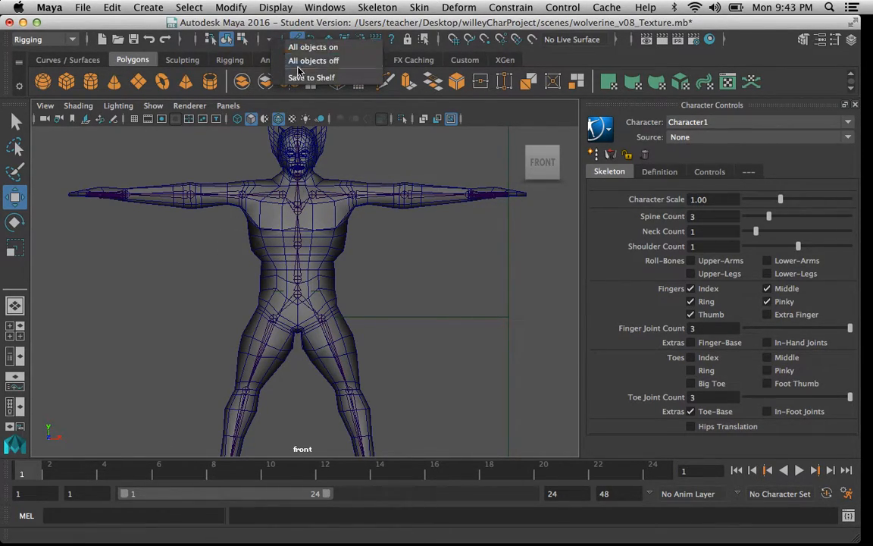
pyautogui.click(312, 47)
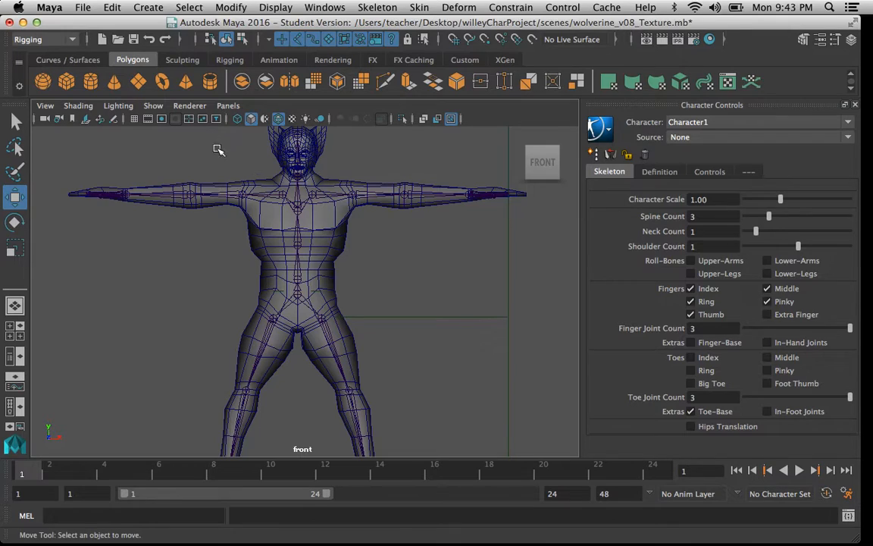
pyautogui.click(260, 237)
pyautogui.click(114, 8)
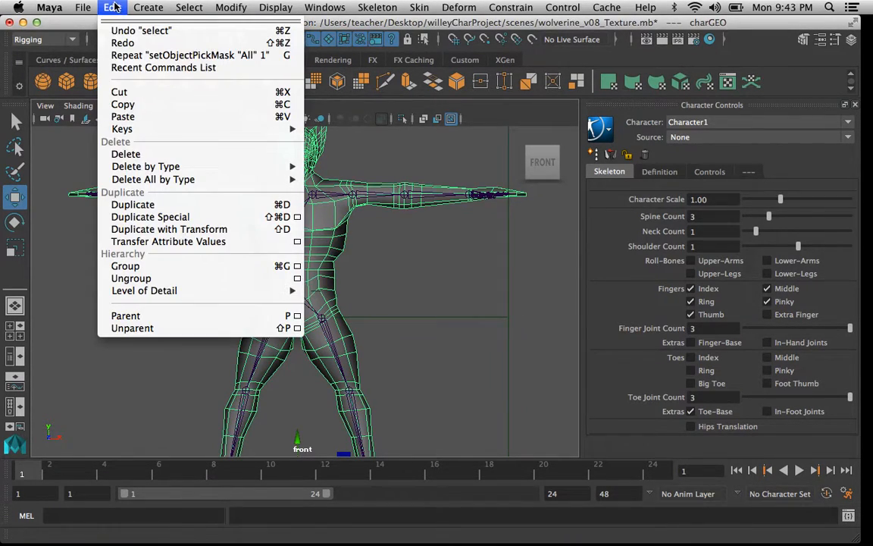
pyautogui.moveTo(138, 181)
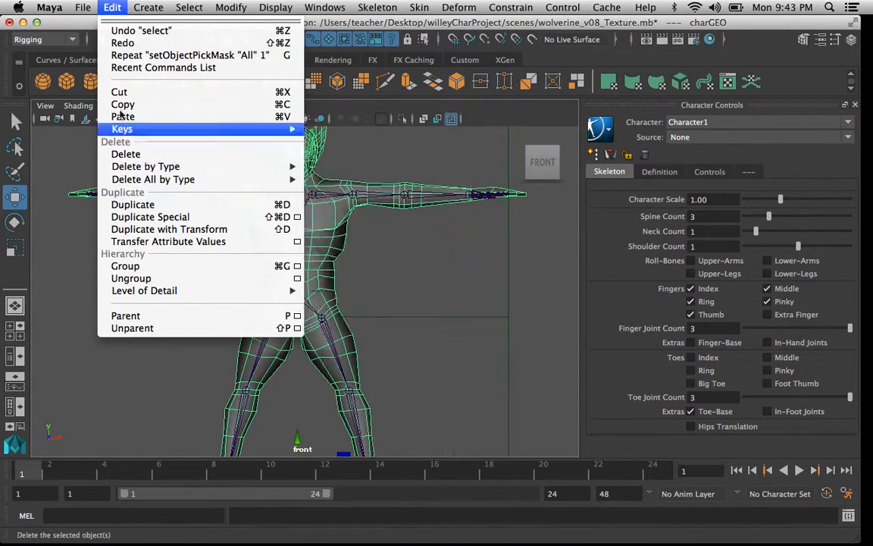
pyautogui.click(110, 6)
pyautogui.click(137, 286)
pyautogui.click(249, 225)
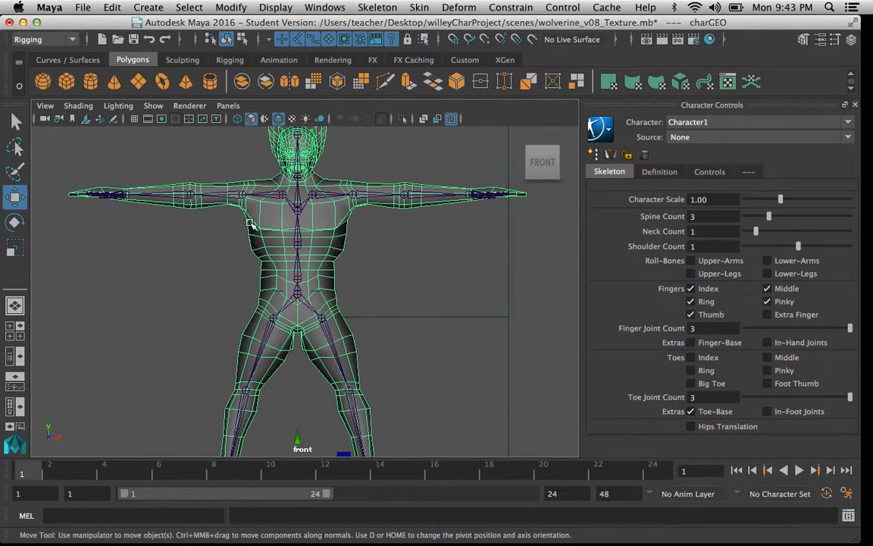
pyautogui.click(113, 8)
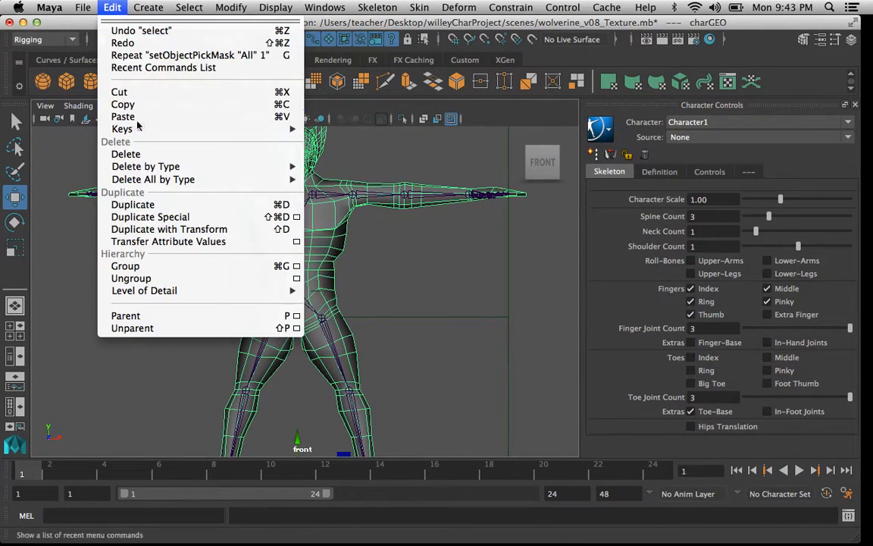
pyautogui.moveTo(175, 166)
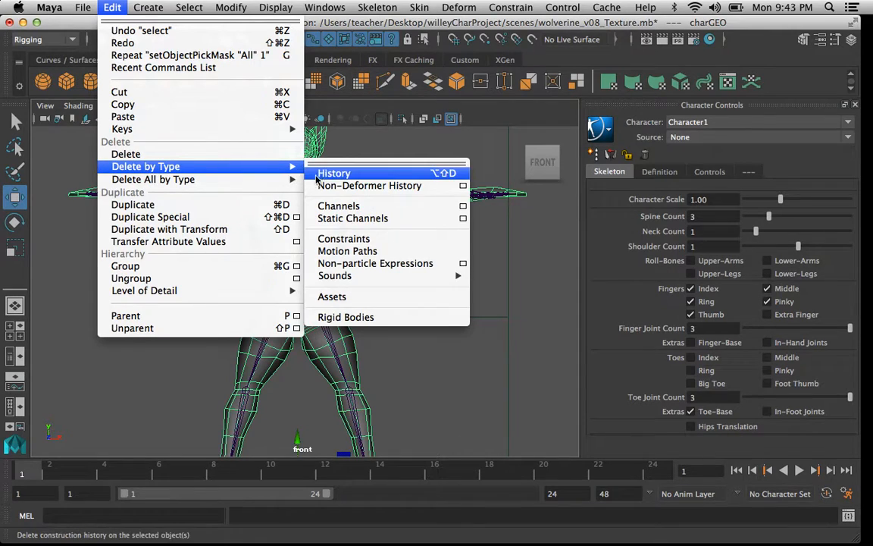
pyautogui.click(322, 172)
pyautogui.click(180, 236)
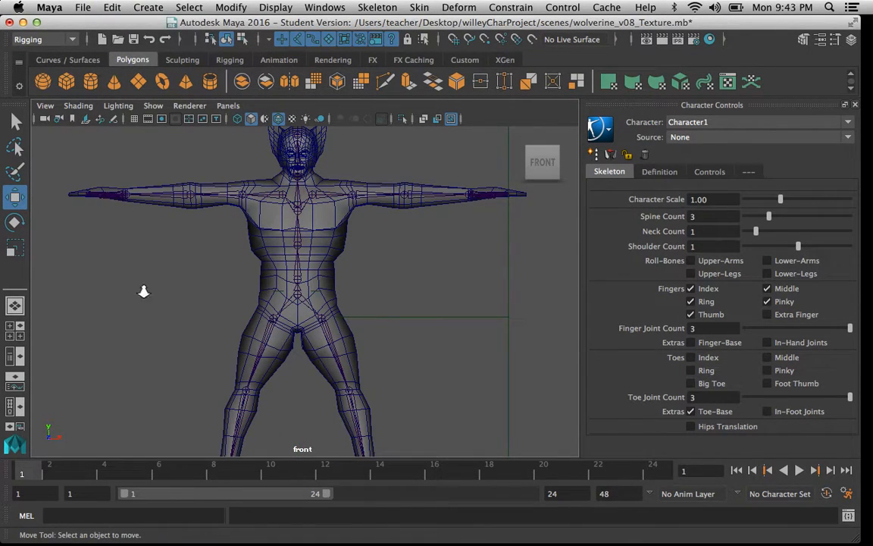
# Open the Bind Skin options for the hips joint and the character mesh, and set max influences to 3.
pyautogui.scroll(2, 144, 291)
pyautogui.keyDown('alt'); pyautogui.moveTo(203, 291); pyautogui.dragTo(276, 343, button='right'); pyautogui.keyUp('alt')
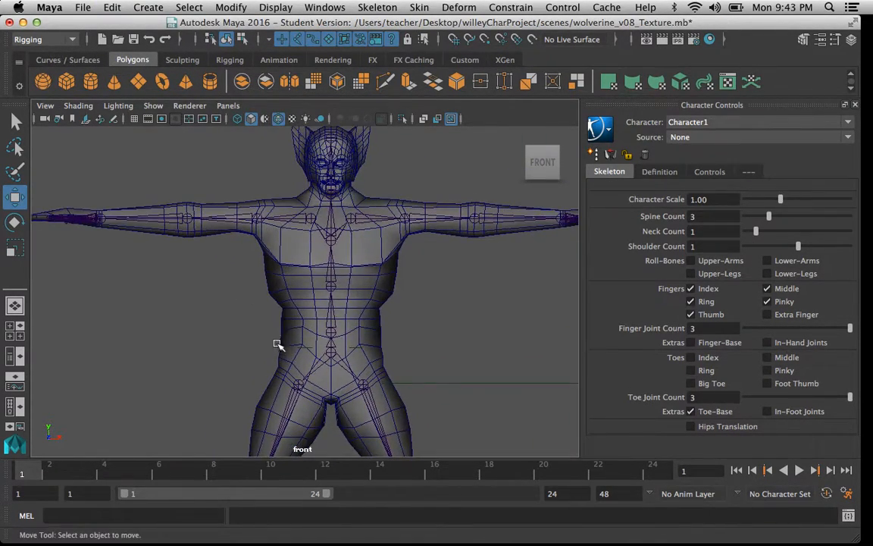
pyautogui.keyDown('alt'); pyautogui.moveTo(276, 343); pyautogui.dragTo(259, 283, button='middle'); pyautogui.keyUp('alt')
pyautogui.keyDown('alt'); pyautogui.moveTo(259, 282); pyautogui.dragTo(194, 276, button='right'); pyautogui.keyUp('alt')
pyautogui.keyDown('alt'); pyautogui.moveTo(255, 307); pyautogui.dragTo(145, 267, button='right'); pyautogui.keyUp('alt')
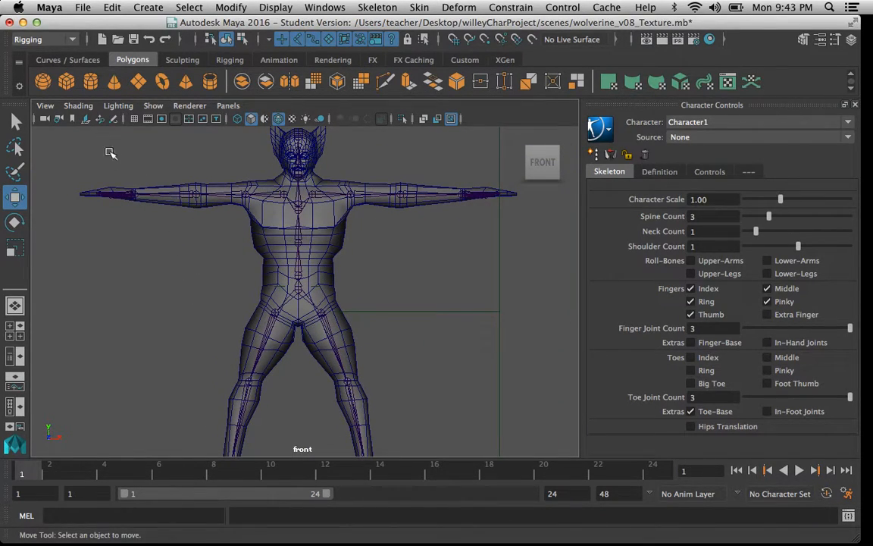
pyautogui.click(294, 289)
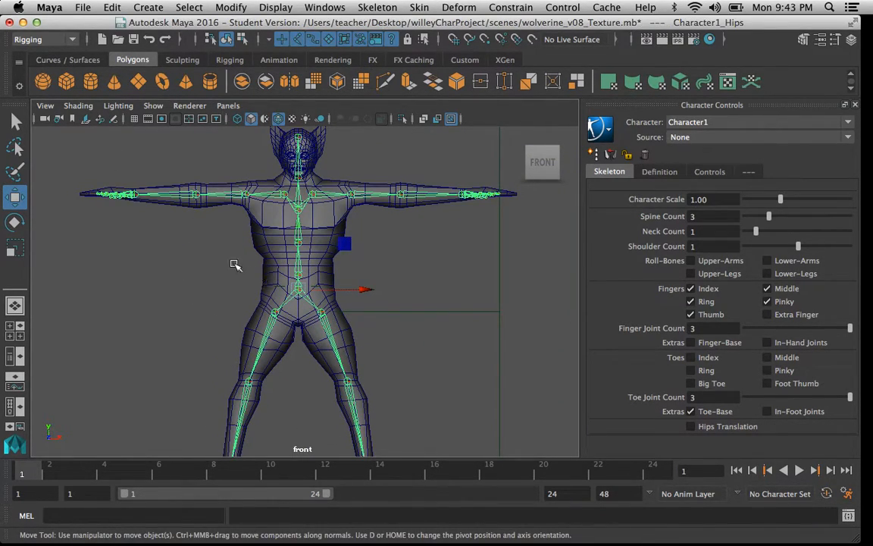
pyautogui.click(262, 225)
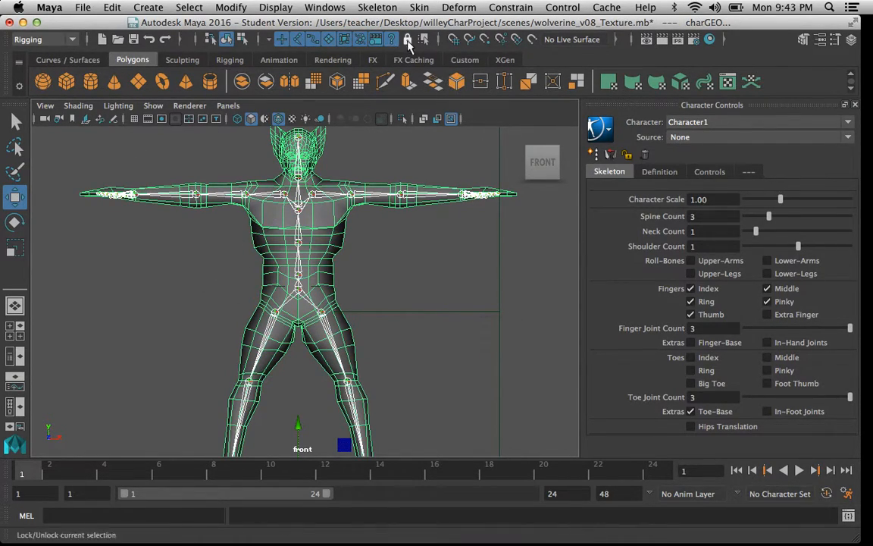
pyautogui.click(420, 7)
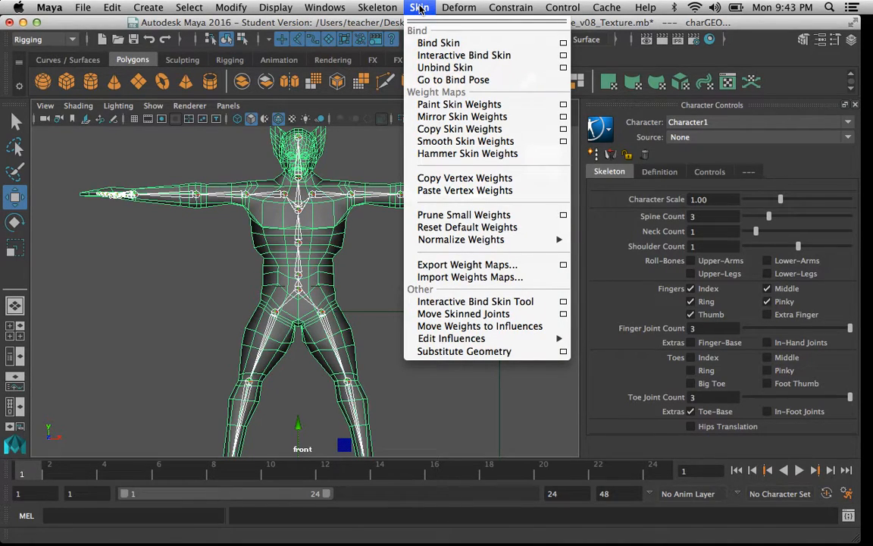
pyautogui.click(564, 48)
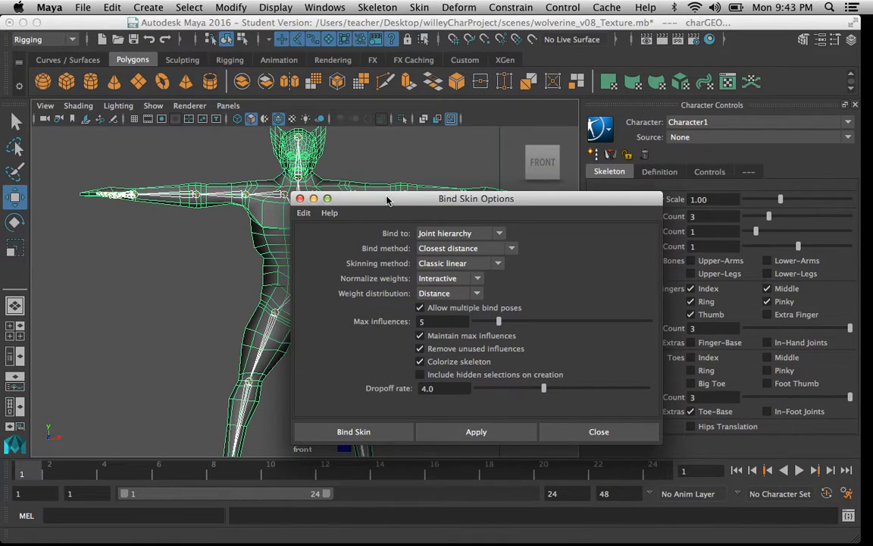
pyautogui.moveTo(385, 196); pyautogui.dragTo(339, 98)
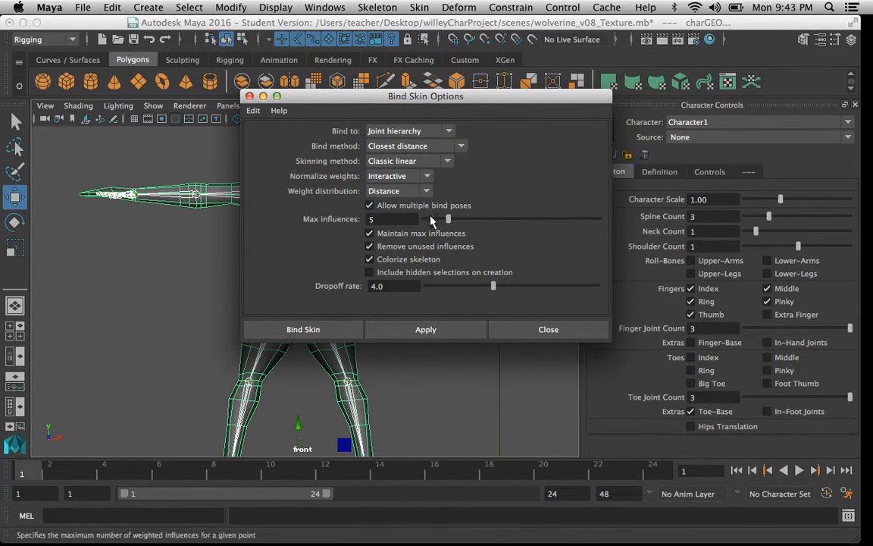
pyautogui.moveTo(449, 219); pyautogui.dragTo(437, 219)
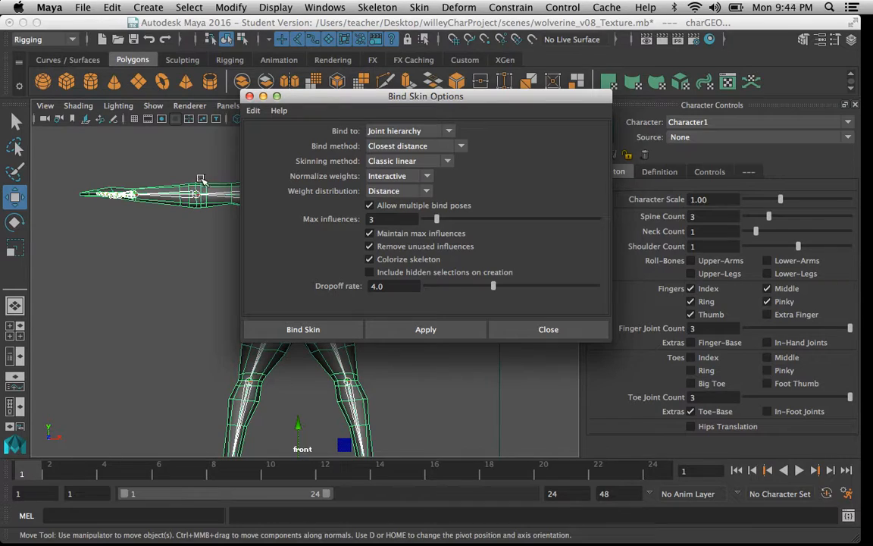
# Set the dropoff rate to 25 and apply the skin bind to the character.
pyautogui.click(399, 286)
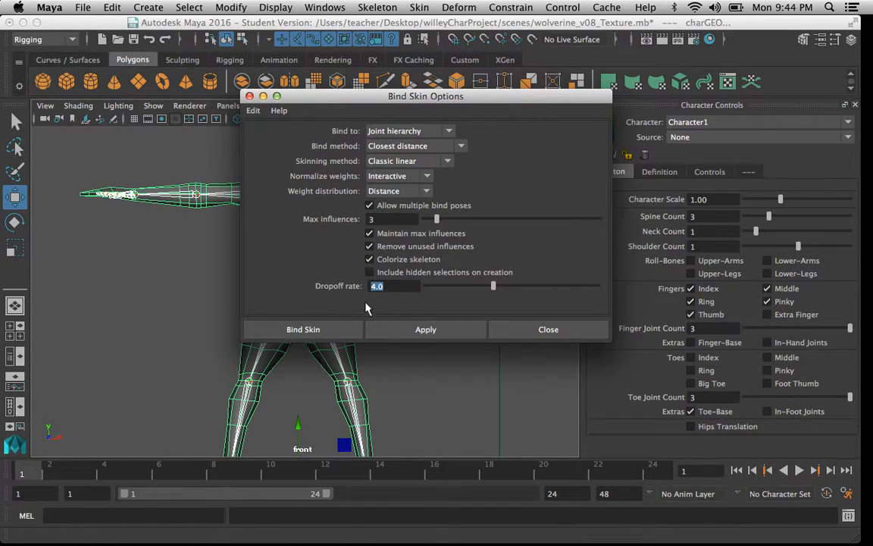
pyautogui.write('10')
pyautogui.press('Return')
pyautogui.click(339, 291)
pyautogui.write('25')
pyautogui.click(422, 328)
pyautogui.moveTo(363, 99); pyautogui.dragTo(593, 106)
pyautogui.click(363, 211)
# Test the skin deformation by rotating the left upper arm joint, and undo the rotation.
pyautogui.scroll(3, 343, 222)
pyautogui.keyDown('alt'); pyautogui.moveTo(344, 221); pyautogui.dragTo(301, 246, button='middle'); pyautogui.keyUp('alt')
pyautogui.keyDown('alt'); pyautogui.moveTo(302, 247); pyautogui.dragTo(413, 232, button='right'); pyautogui.keyUp('alt')
pyautogui.keyDown('alt'); pyautogui.moveTo(364, 259); pyautogui.dragTo(362, 230, button='middle'); pyautogui.keyUp('alt')
pyautogui.keyDown('alt'); pyautogui.moveTo(363, 230); pyautogui.dragTo(306, 212, button='right'); pyautogui.keyUp('alt')
pyautogui.keyDown('alt'); pyautogui.moveTo(307, 212); pyautogui.dragTo(346, 267, button='middle'); pyautogui.keyUp('alt')
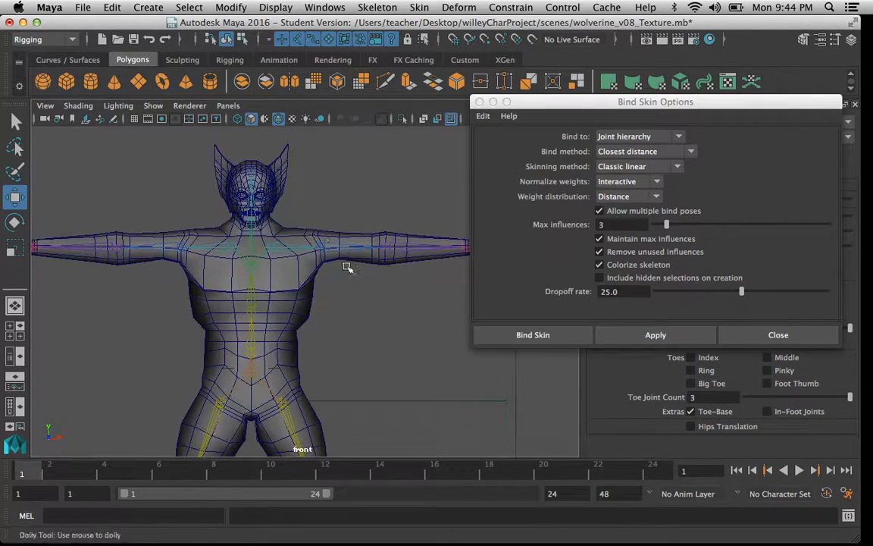
pyautogui.click(321, 248)
pyautogui.press('e')
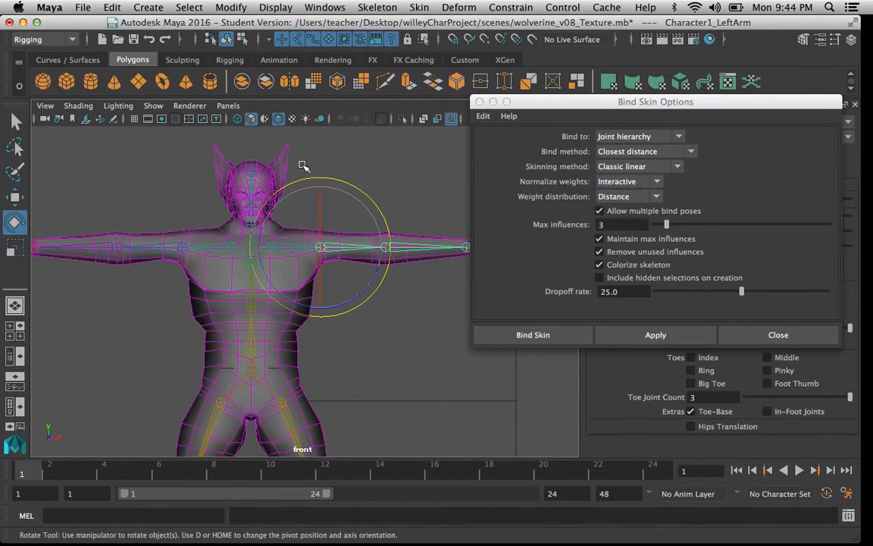
pyautogui.moveTo(371, 272); pyautogui.dragTo(351, 263)
pyautogui.press('super+z')
# Test the elbow deformation by rotating the left forearm joint, and undo the rotation.
pyautogui.click(396, 215)
pyautogui.click(392, 251)
pyautogui.moveTo(413, 298); pyautogui.dragTo(309, 255)
pyautogui.press('super+z')
pyautogui.press('super+z')
# Test the hip deformation by rotating the left upper leg joint, and undo the rotation.
pyautogui.keyDown('alt'); pyautogui.moveTo(391, 382); pyautogui.dragTo(359, 246, button='middle'); pyautogui.keyUp('alt')
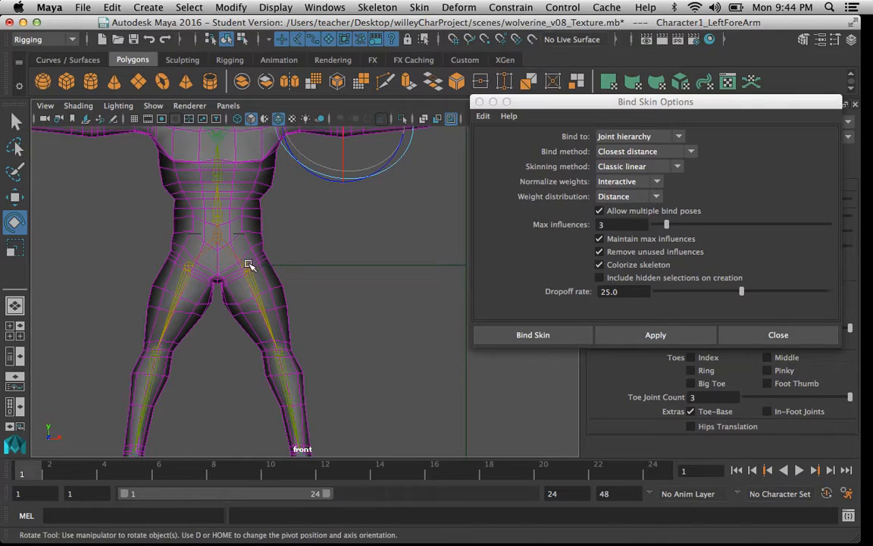
pyautogui.click(247, 264)
pyautogui.moveTo(249, 285); pyautogui.dragTo(255, 206)
pyautogui.press('super+z')
# Close the Bind Skin options.
pyautogui.keyDown('alt'); pyautogui.moveTo(342, 203); pyautogui.dragTo(297, 160, button='right'); pyautogui.keyUp('alt')
pyautogui.keyDown('alt'); pyautogui.moveTo(413, 252); pyautogui.dragTo(353, 216, button='middle'); pyautogui.keyUp('alt')
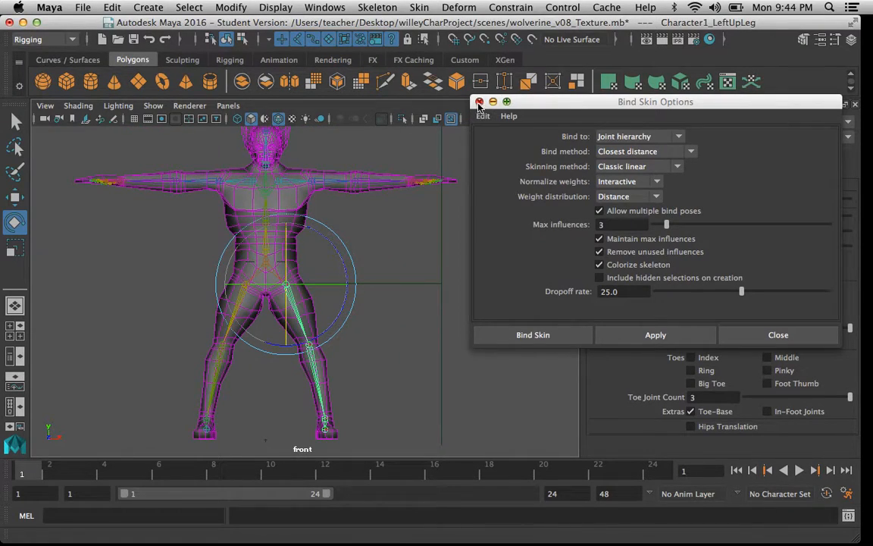
pyautogui.click(479, 102)
pyautogui.keyDown('alt'); pyautogui.moveTo(377, 158); pyautogui.dragTo(415, 232, button='middle'); pyautogui.keyUp('alt')
pyautogui.keyDown('alt'); pyautogui.moveTo(415, 232); pyautogui.dragTo(446, 244, button='right'); pyautogui.keyUp('alt')
pyautogui.keyDown('alt'); pyautogui.moveTo(390, 252); pyautogui.dragTo(416, 248, button='middle'); pyautogui.keyUp('alt')
pyautogui.keyDown('alt'); pyautogui.moveTo(408, 248); pyautogui.dragTo(360, 249, button='right'); pyautogui.keyUp('alt')
pyautogui.keyDown('alt'); pyautogui.moveTo(409, 259); pyautogui.dragTo(412, 205, button='middle'); pyautogui.keyUp('alt')
pyautogui.keyDown('alt'); pyautogui.moveTo(438, 262); pyautogui.dragTo(398, 259, button='right'); pyautogui.keyUp('alt')
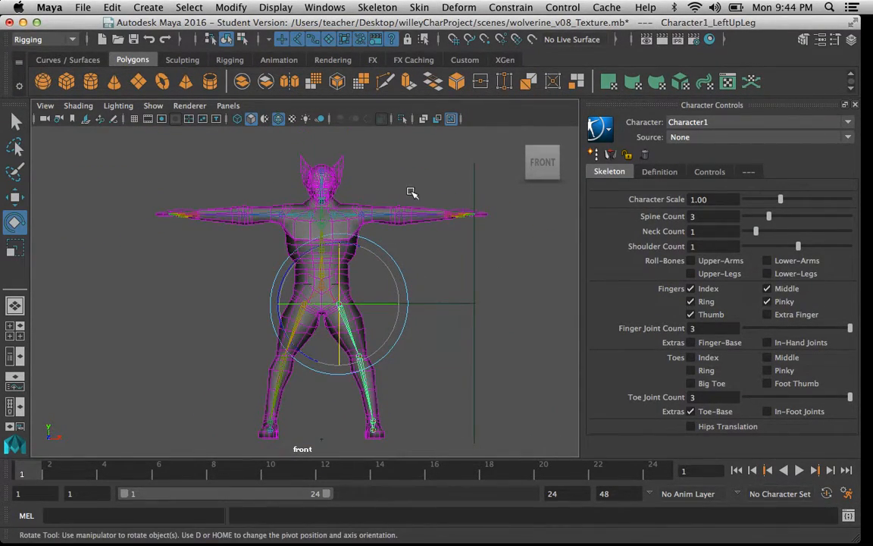
pyautogui.press('super+Tab')
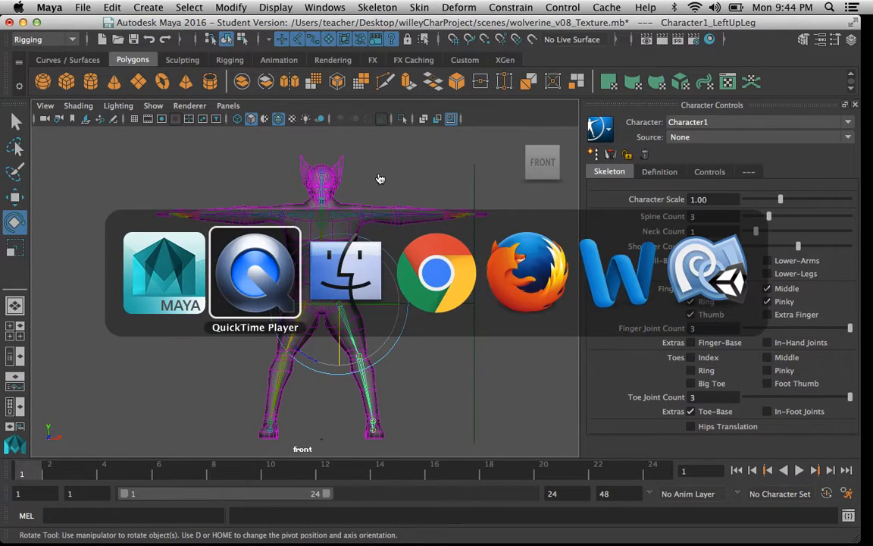